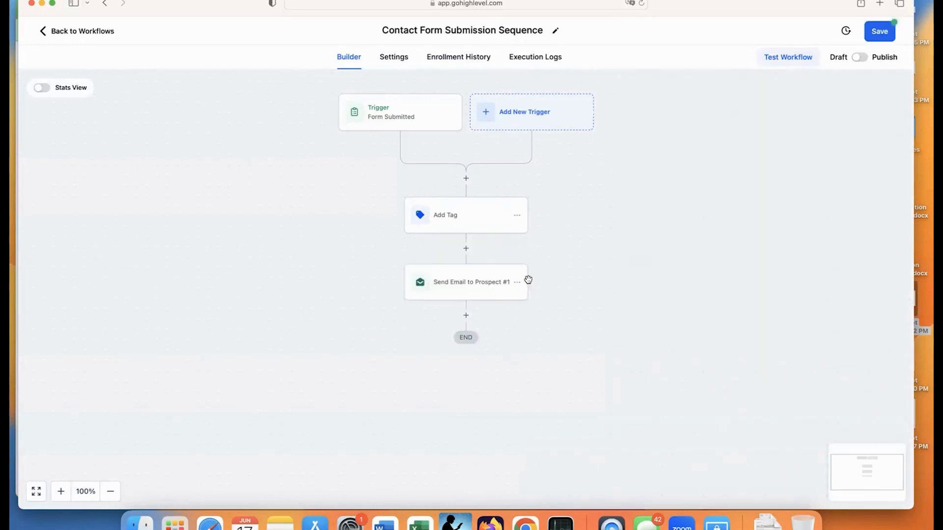
{"action": "scroll", "coordinate": [623, 299], "scroll_direction": "down", "scroll_amount": 1}
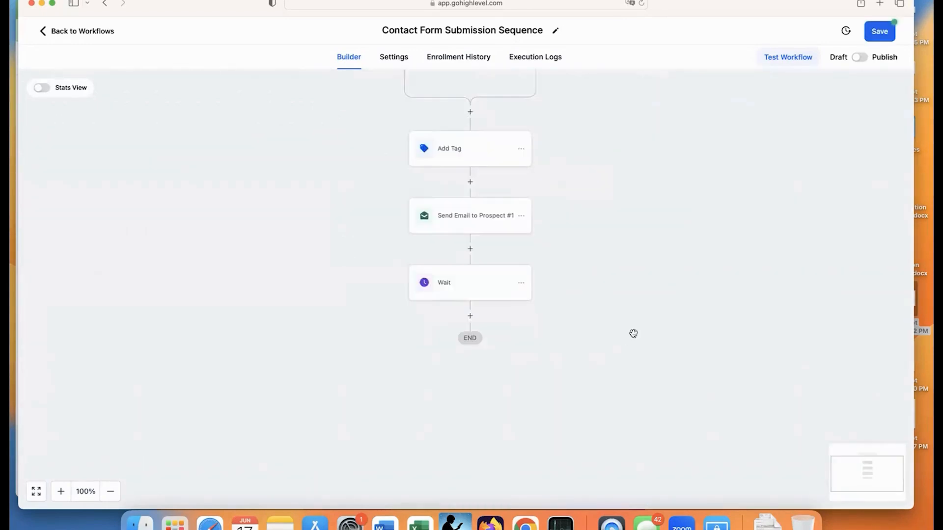
{"action": "left_click", "coordinate": [521, 216]}
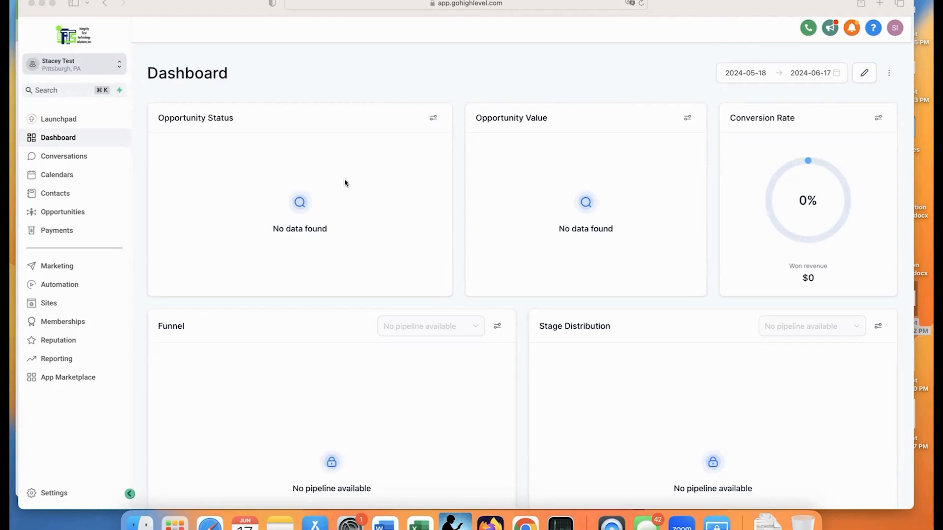
- Open the form builder under Sites and create a new form
{"action": "left_click", "coordinate": [48, 304]}
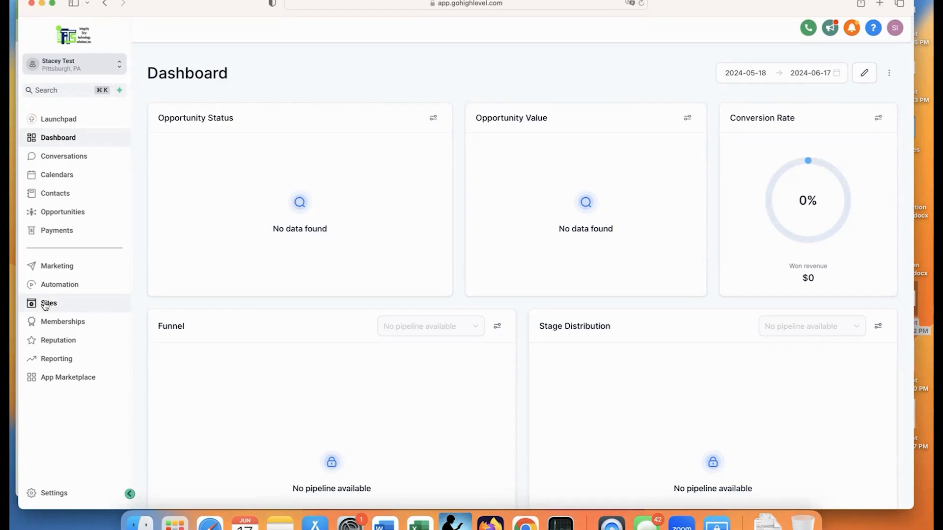
{"action": "left_click", "coordinate": [46, 304]}
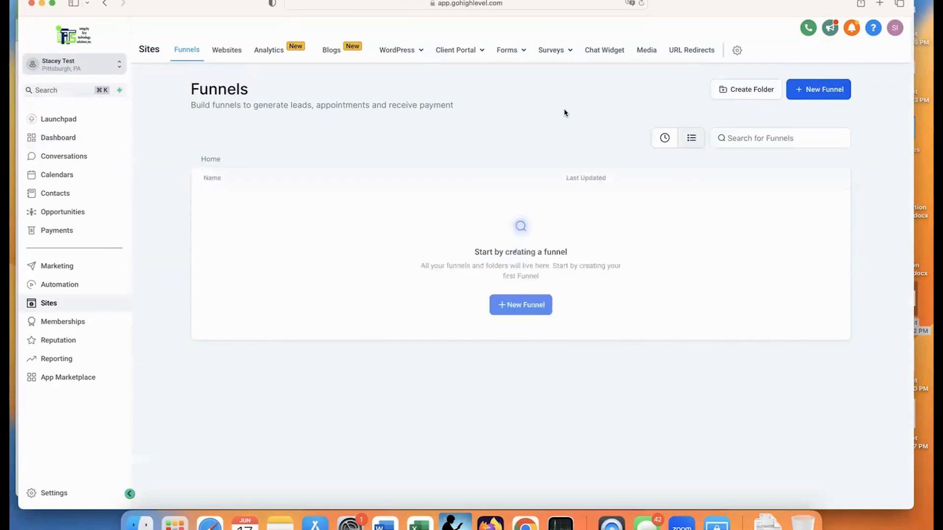
{"action": "mouse_move", "coordinate": [513, 56]}
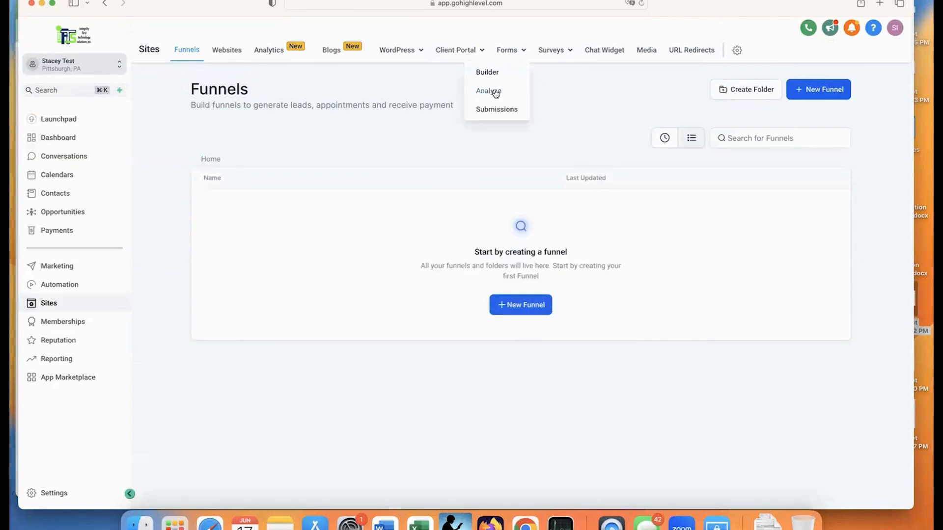
{"action": "left_click", "coordinate": [496, 74]}
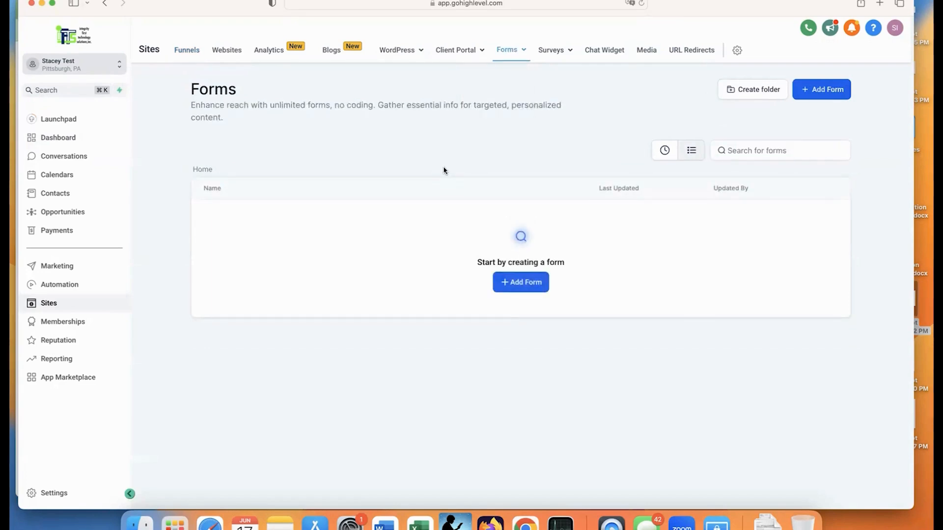
{"action": "left_click", "coordinate": [503, 287]}
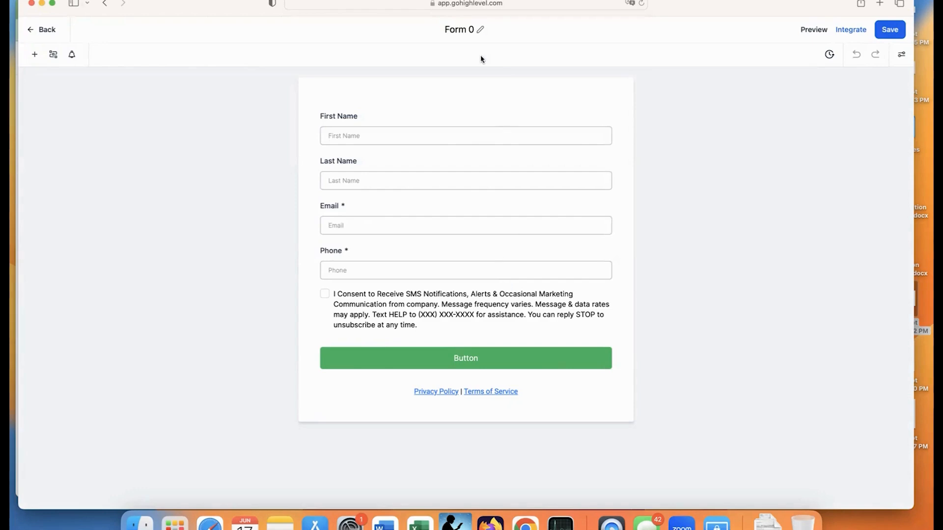
- Rename the new form as "Contact Form - Website" and save it
{"action": "left_click", "coordinate": [465, 31]}
{"action": "double_click", "coordinate": [480, 31]}
{"action": "key", "text": "shift+Right"}
{"action": "key", "text": "shift+Right"}
{"action": "key", "text": "shift+Right"}
{"action": "key", "text": "shift+Right"}
{"action": "key", "text": "shift+Right"}
{"action": "key", "text": "shift+Right"}
{"action": "type", "text": "Contact Form - Website"}
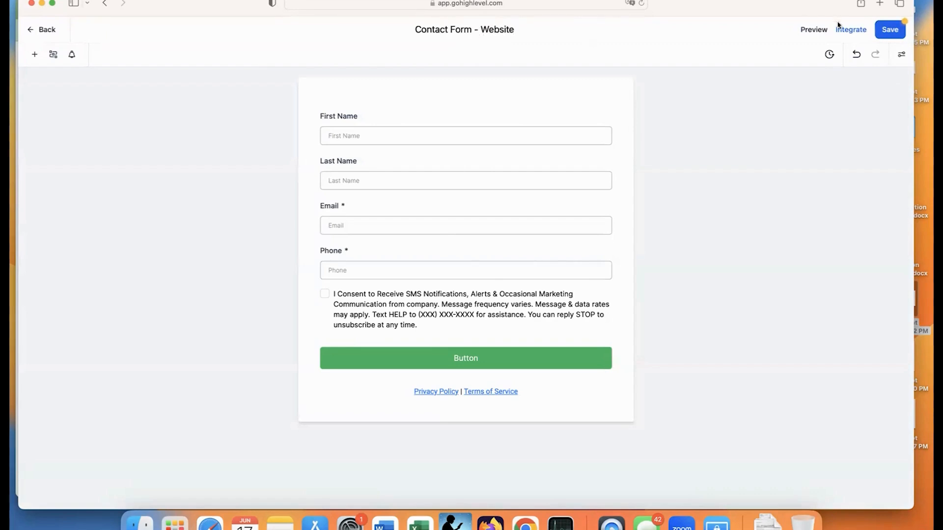
{"action": "left_click", "coordinate": [890, 30]}
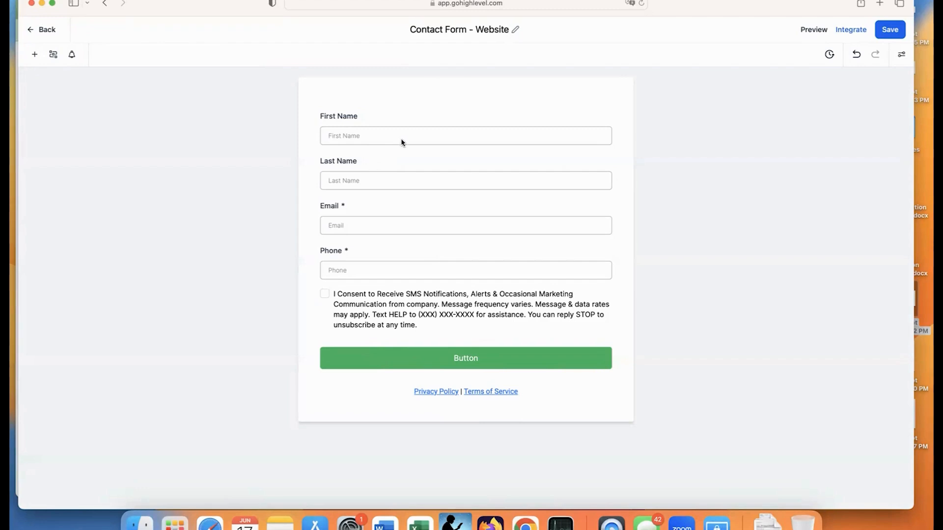
- Remove the First Name and Last Name fields from the form
{"action": "left_click", "coordinate": [435, 138]}
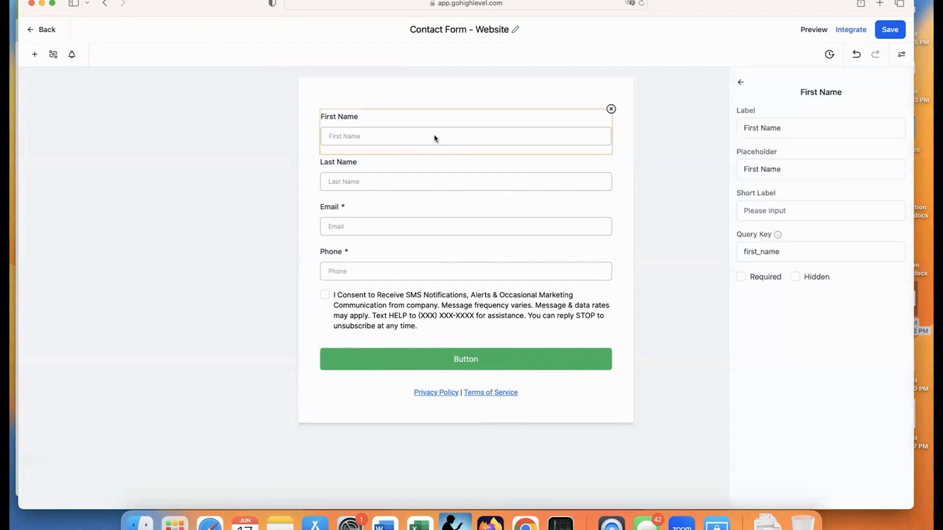
{"action": "left_click", "coordinate": [611, 109]}
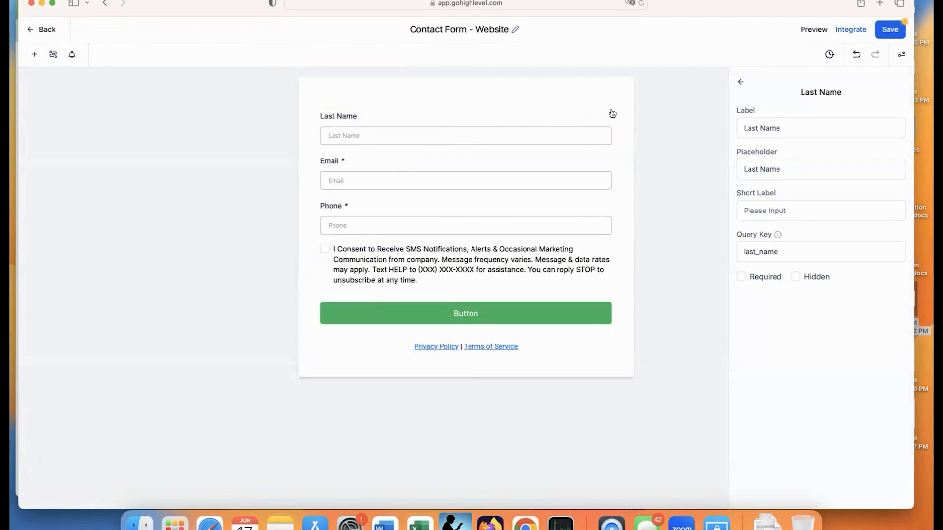
{"action": "left_click", "coordinate": [570, 137]}
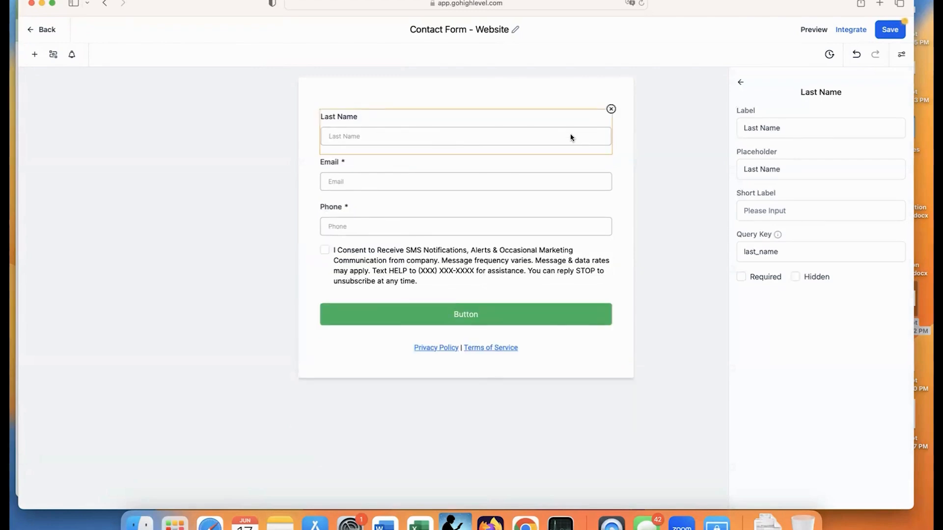
{"action": "left_click", "coordinate": [612, 110]}
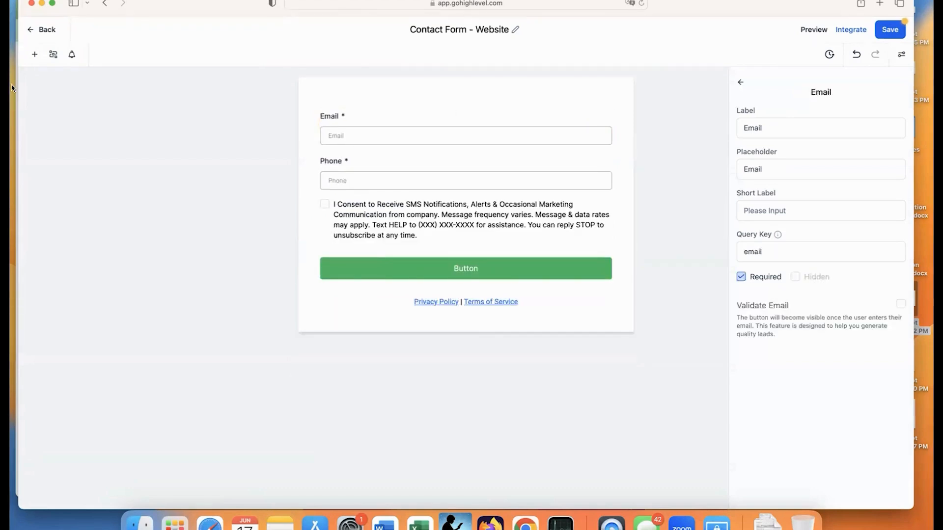
- Add a Full Name field above the Email field and make it required
{"action": "left_click", "coordinate": [35, 55]}
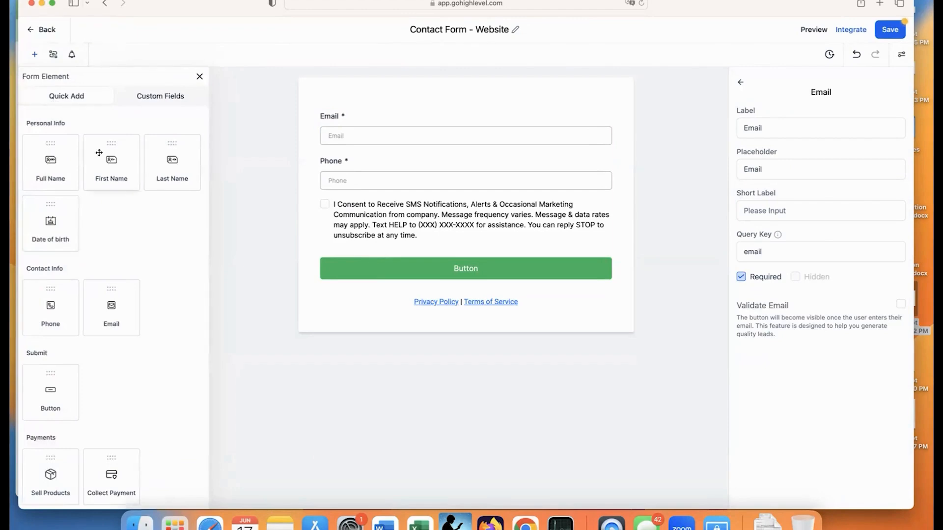
{"action": "left_click_drag", "start_coordinate": [39, 173], "coordinate": [387, 125]}
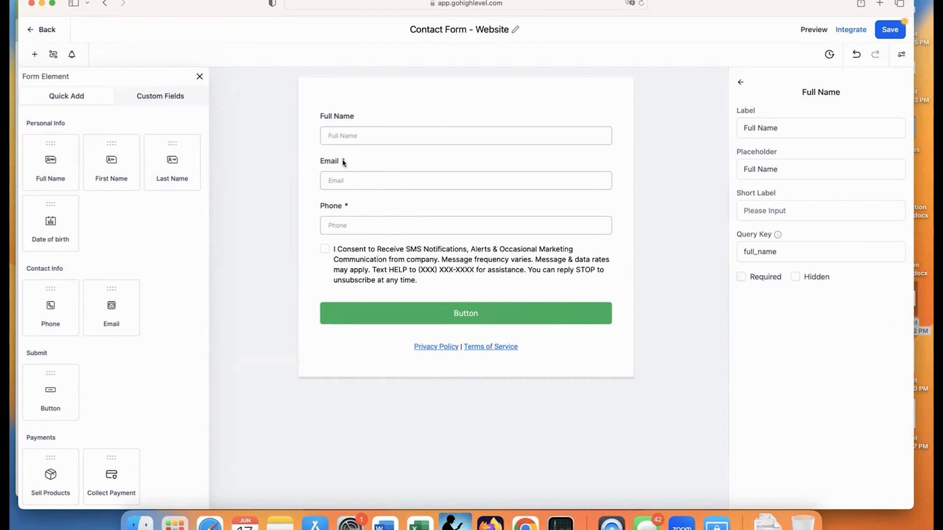
{"action": "left_click", "coordinate": [366, 140]}
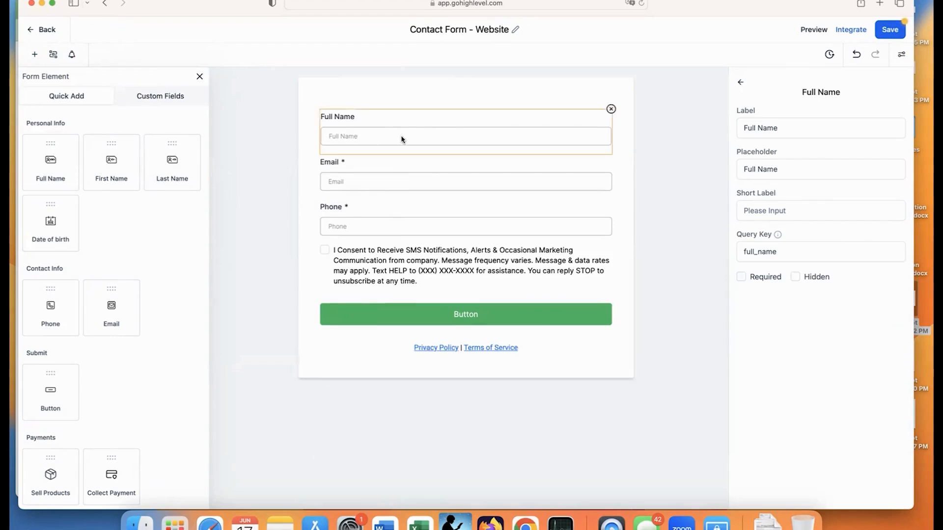
{"action": "left_click", "coordinate": [741, 278]}
{"action": "left_click", "coordinate": [741, 278]}
{"action": "left_click", "coordinate": [742, 278]}
- Delete the SMS consent checkbox from the form, save the form and return to the forms list
{"action": "left_click", "coordinate": [514, 258]}
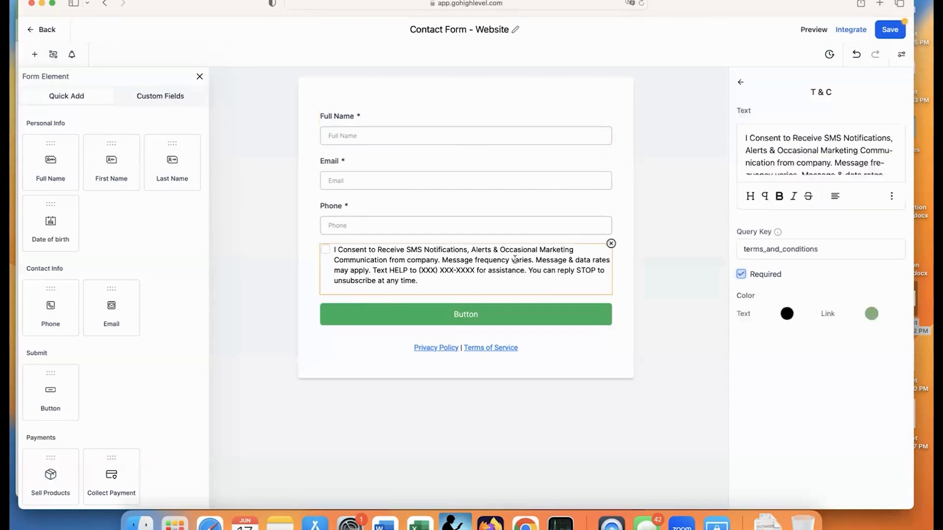
{"action": "left_click", "coordinate": [612, 245]}
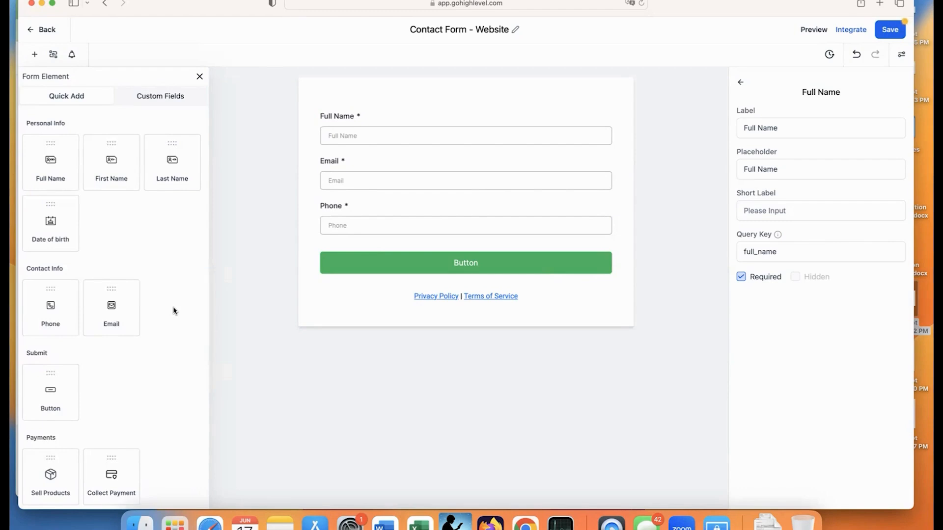
{"action": "left_click", "coordinate": [890, 31]}
{"action": "left_click", "coordinate": [51, 30]}
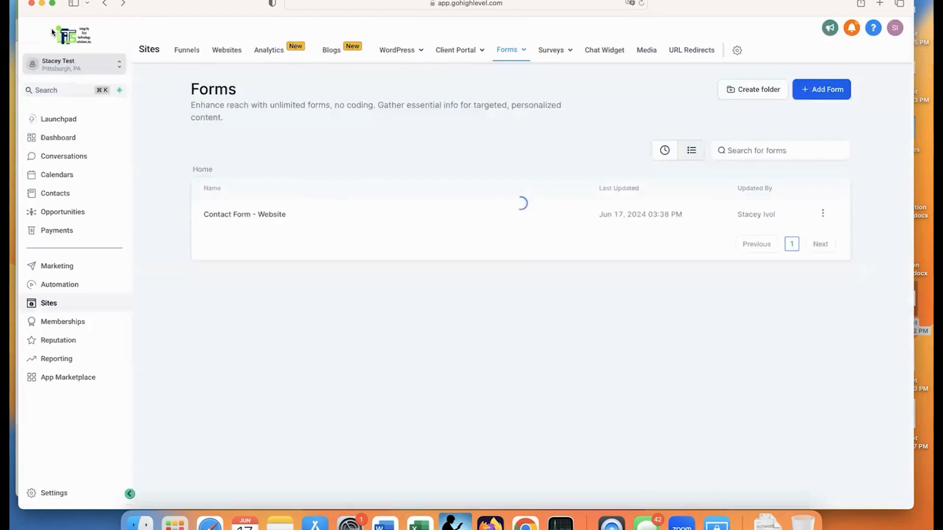
- Start a new Multi Line custom field in the account settings and name it "Tell Us About Your Case"
{"action": "left_click", "coordinate": [54, 493]}
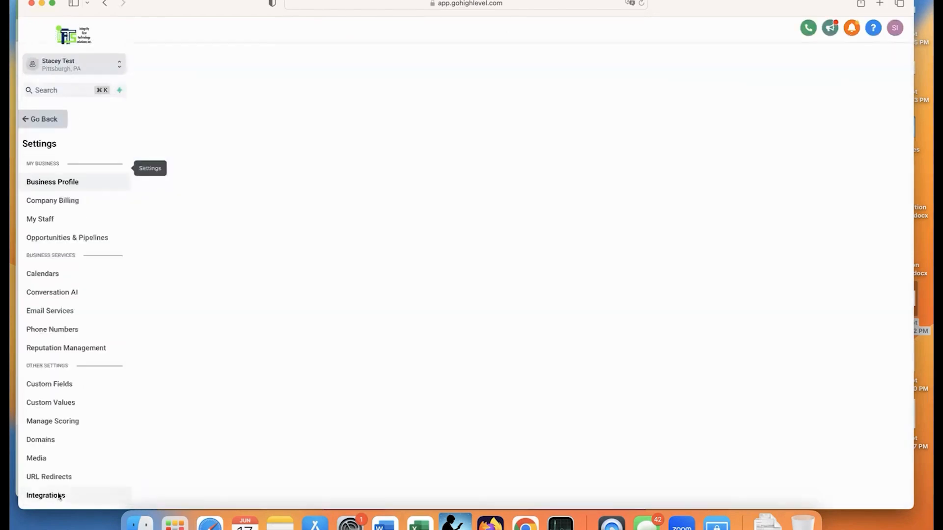
{"action": "left_click", "coordinate": [68, 389]}
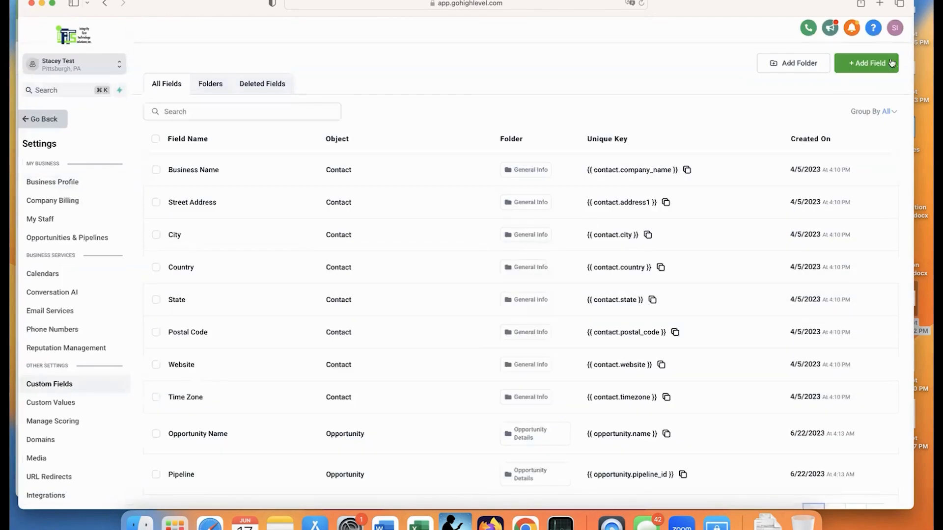
{"action": "left_click", "coordinate": [857, 64]}
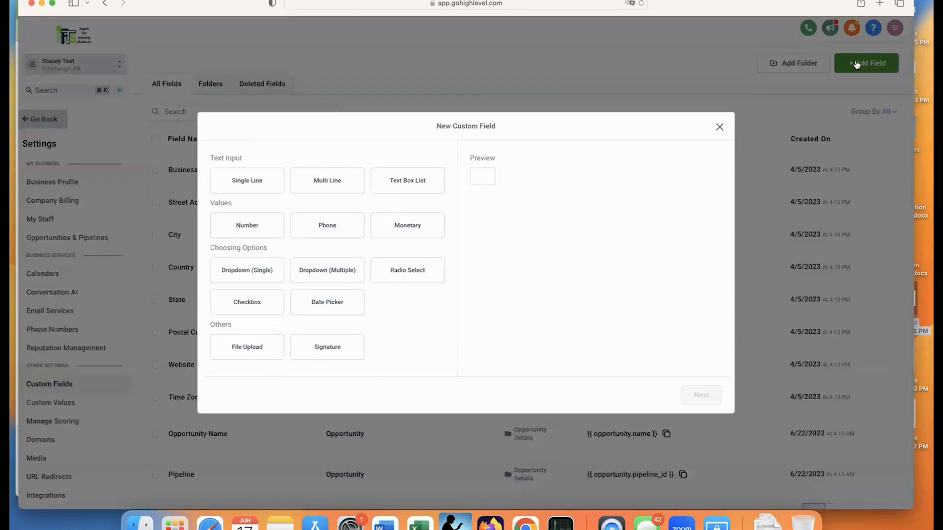
{"action": "left_click", "coordinate": [341, 188]}
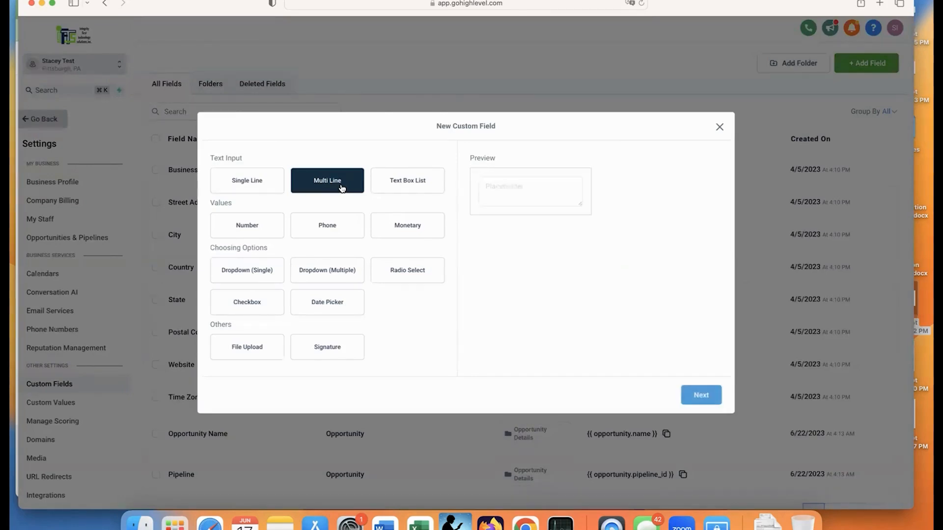
{"action": "left_click", "coordinate": [693, 397]}
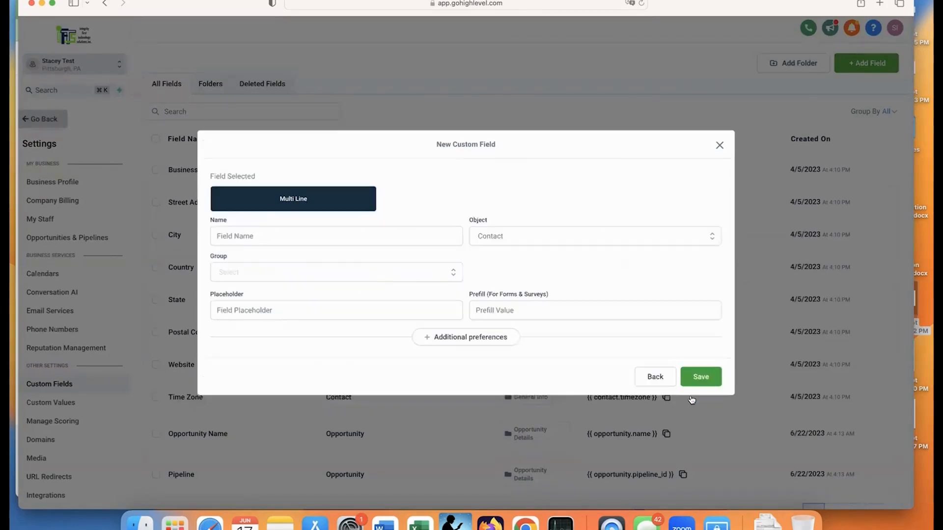
{"action": "left_click", "coordinate": [234, 239]}
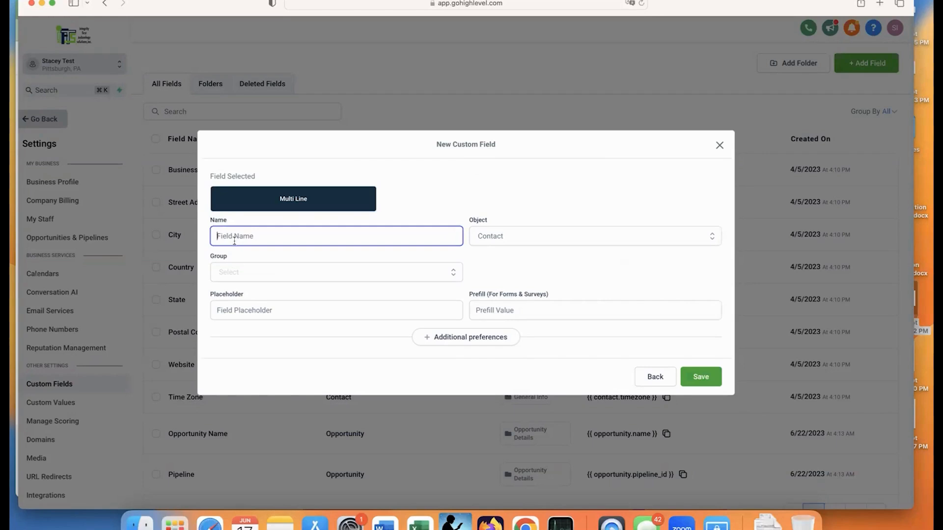
{"action": "type", "text": "Tell Us About Your Case"}
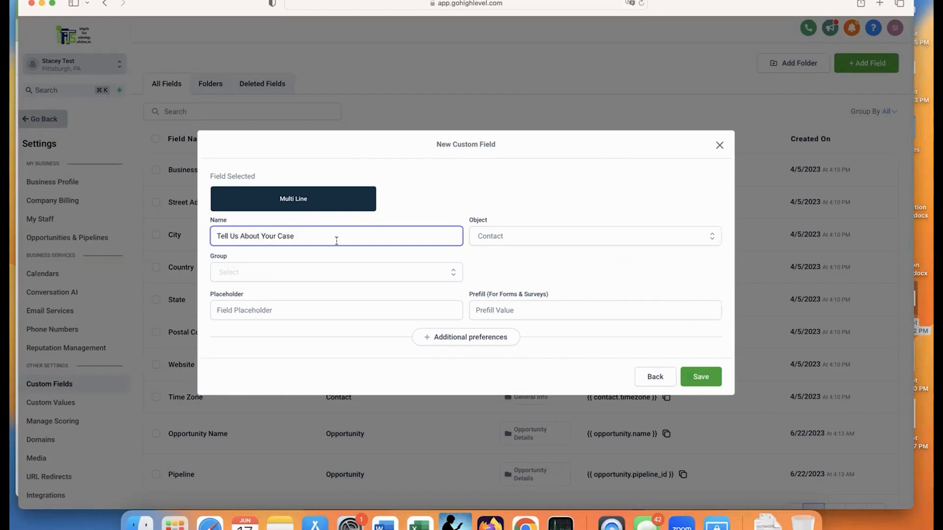
- Assign the new custom field to the Contact object and the Additional Info group, and save it
{"action": "left_click", "coordinate": [525, 242]}
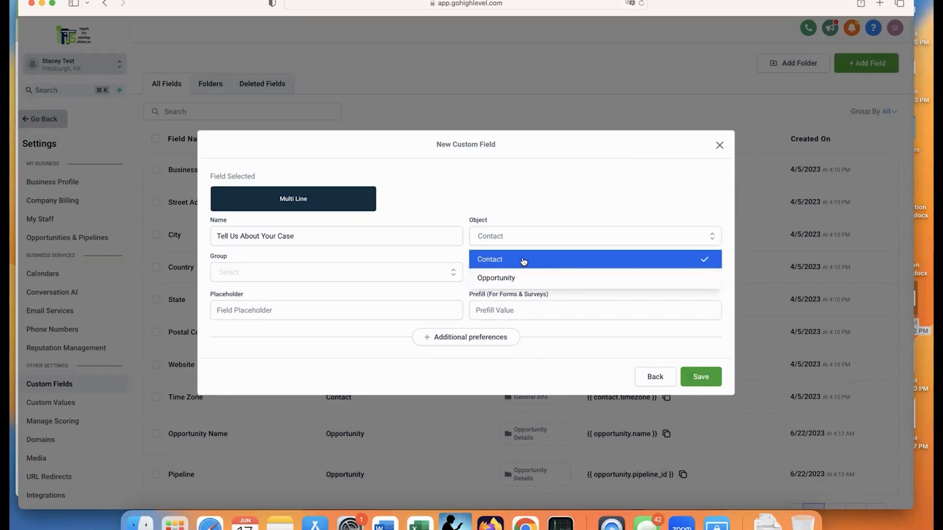
{"action": "left_click", "coordinate": [524, 262]}
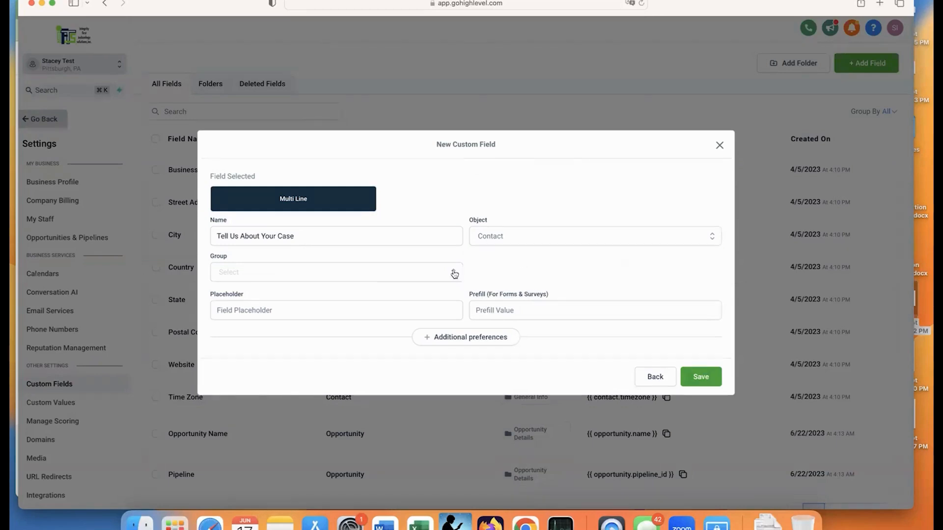
{"action": "left_click", "coordinate": [397, 280]}
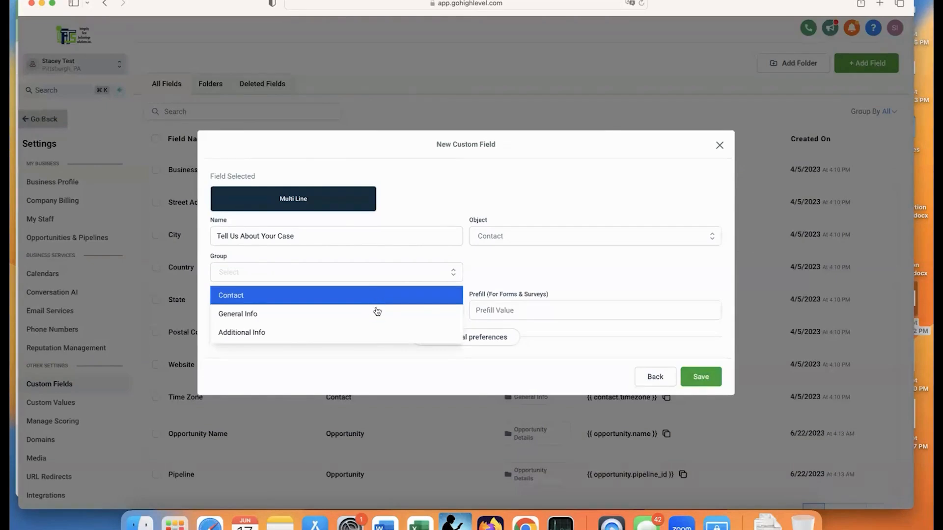
{"action": "left_click", "coordinate": [370, 334]}
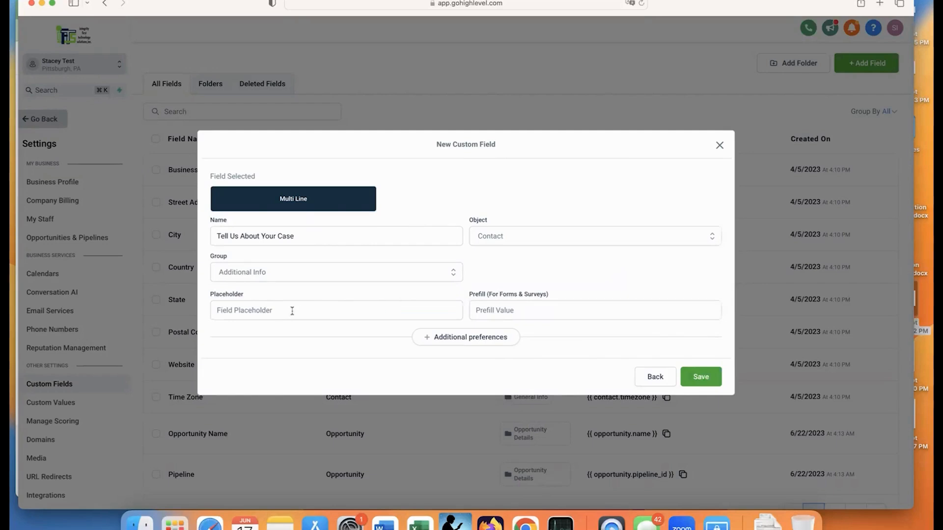
{"action": "left_click", "coordinate": [425, 341]}
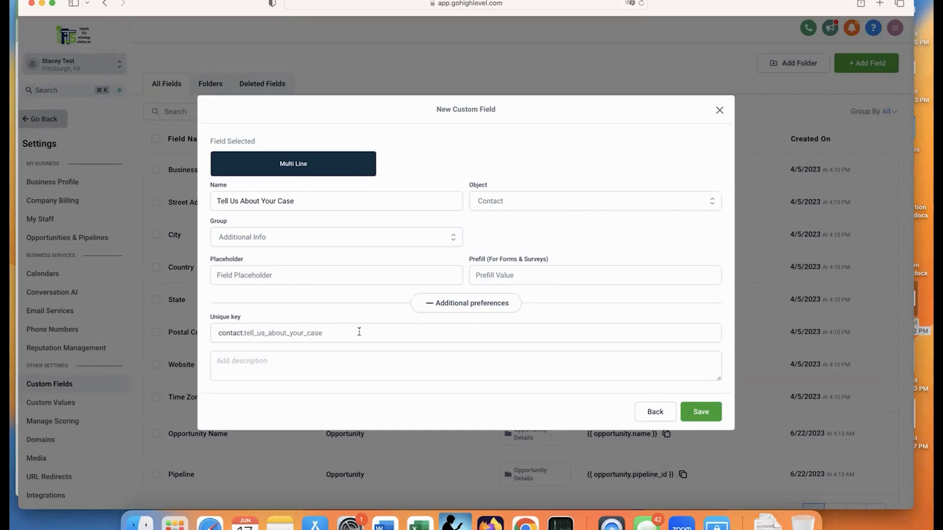
{"action": "left_click", "coordinate": [710, 413]}
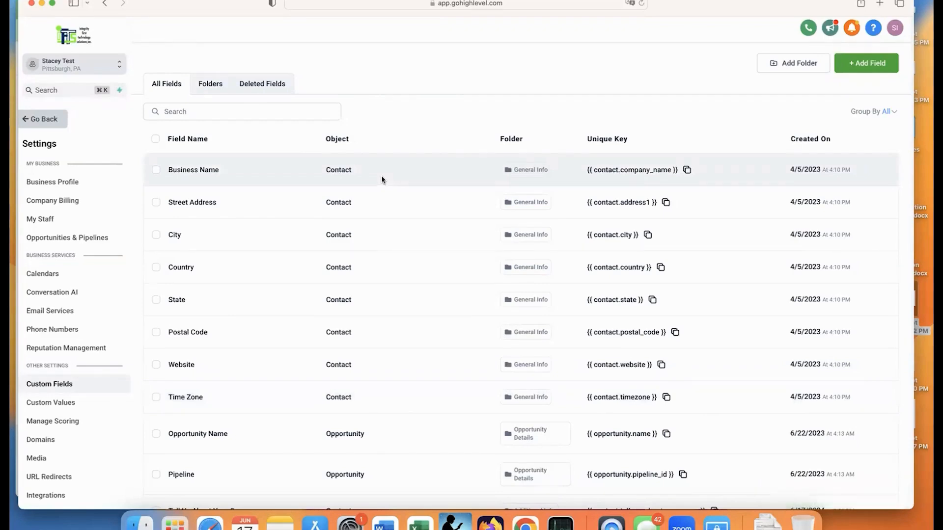
- Reopen the Contact Form - Website form and add the Tell Us About Your Case custom field between Phone and the button
{"action": "left_click", "coordinate": [54, 124]}
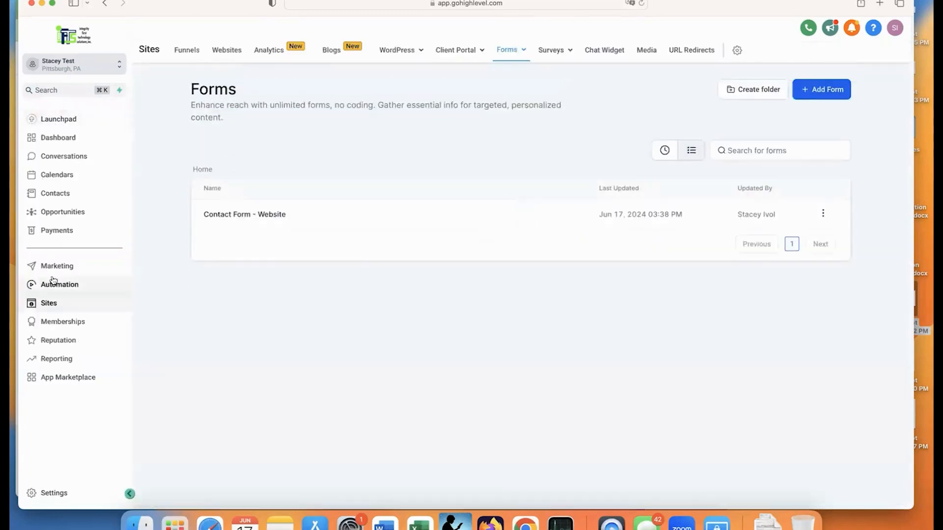
{"action": "left_click", "coordinate": [255, 215]}
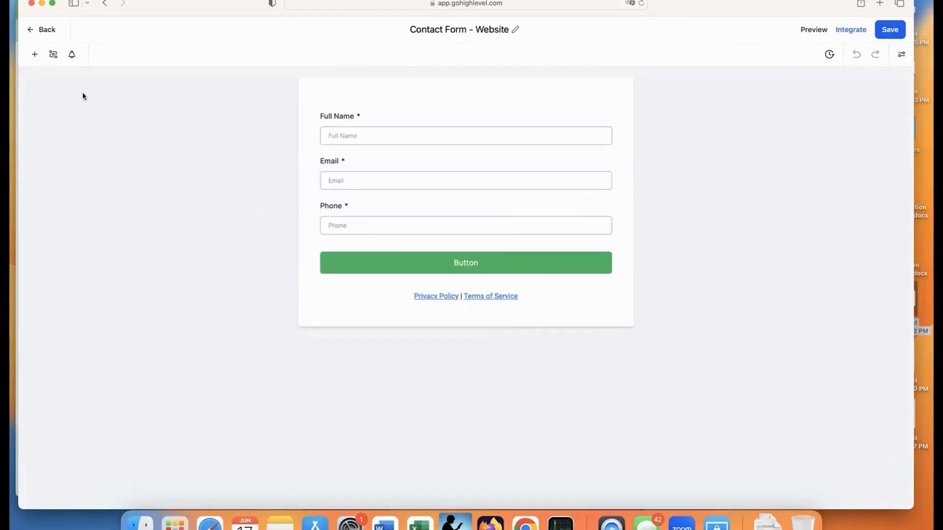
{"action": "left_click", "coordinate": [35, 58]}
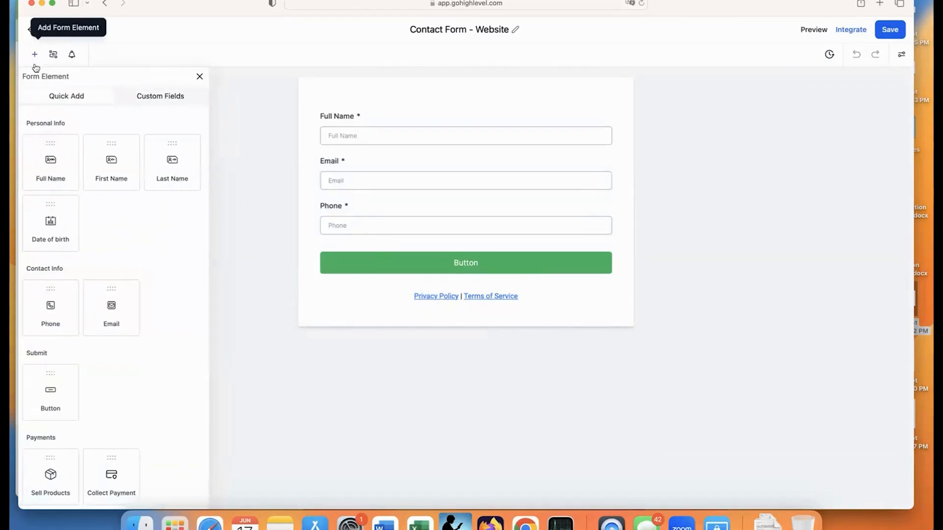
{"action": "left_click", "coordinate": [159, 101]}
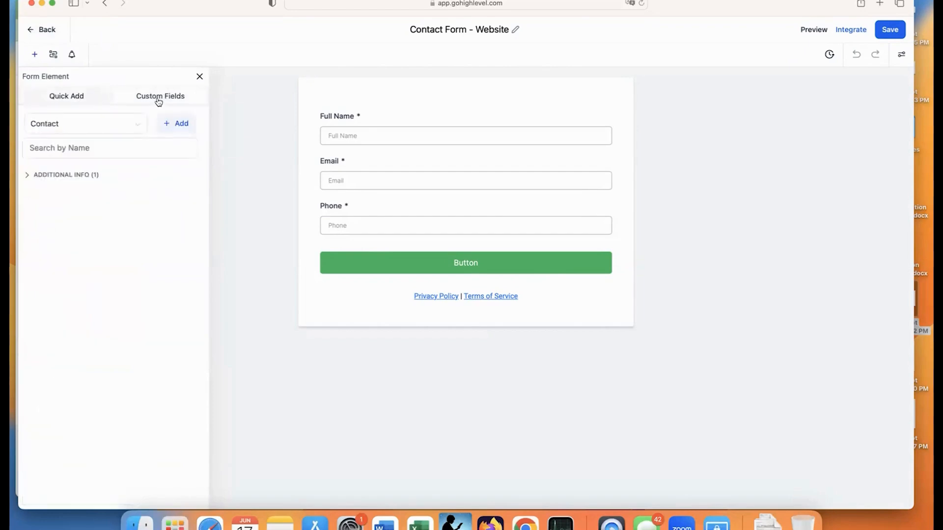
{"action": "left_click", "coordinate": [26, 177]}
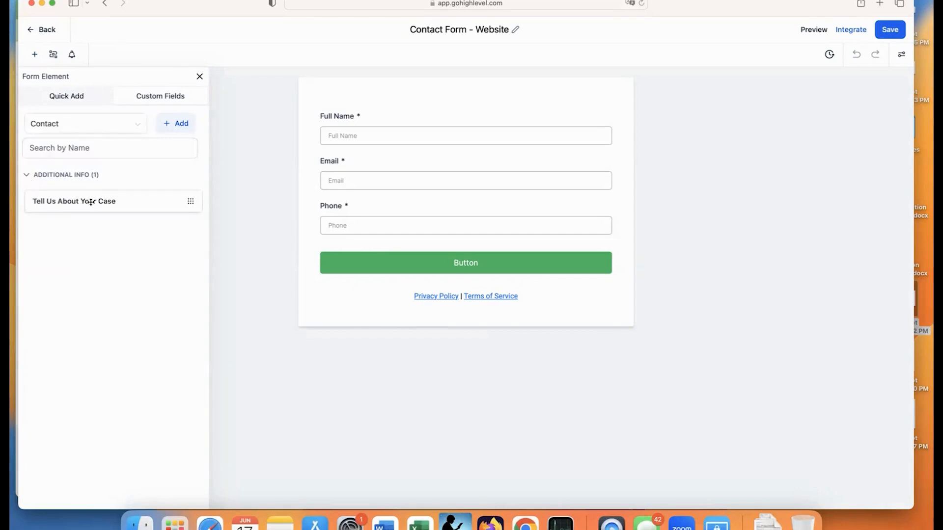
{"action": "left_click_drag", "start_coordinate": [82, 202], "coordinate": [418, 240]}
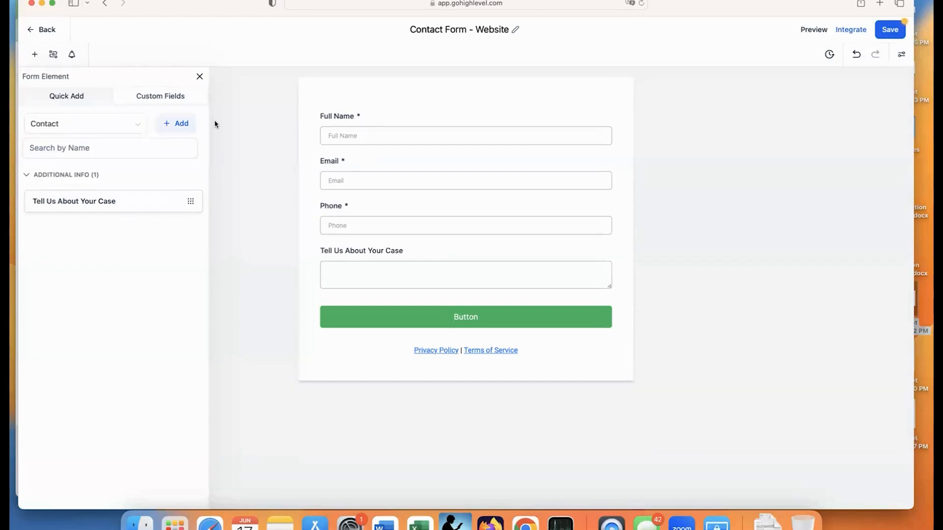
{"action": "left_click", "coordinate": [199, 77]}
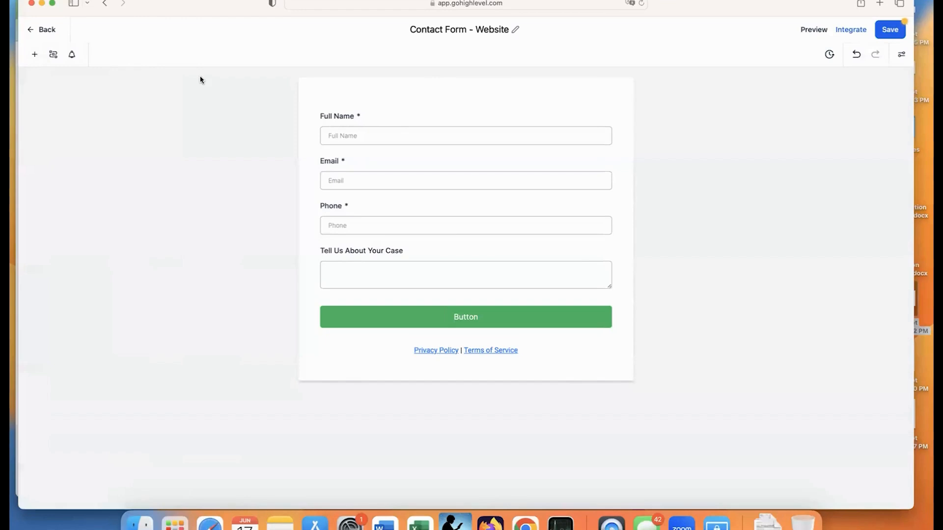
- Add a Text element at the head of the form, above the Full Name field
{"action": "left_click", "coordinate": [34, 58]}
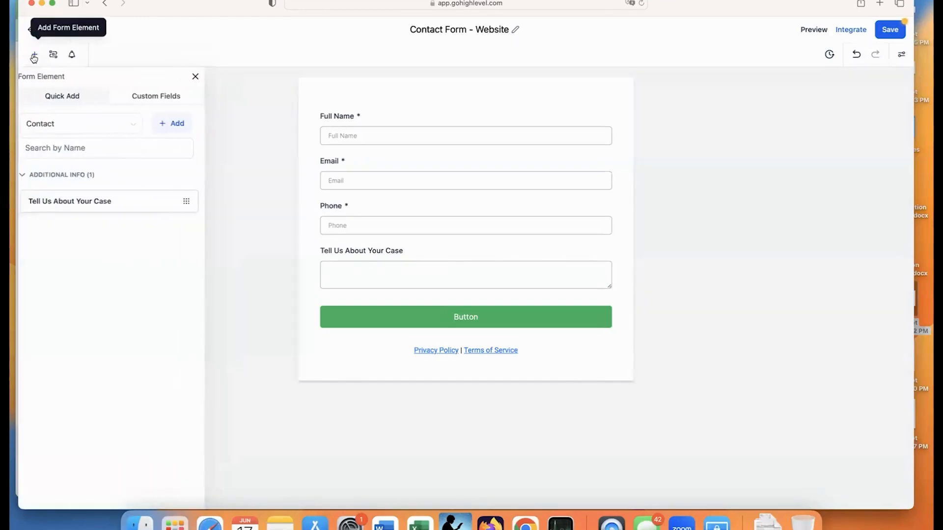
{"action": "left_click", "coordinate": [62, 98]}
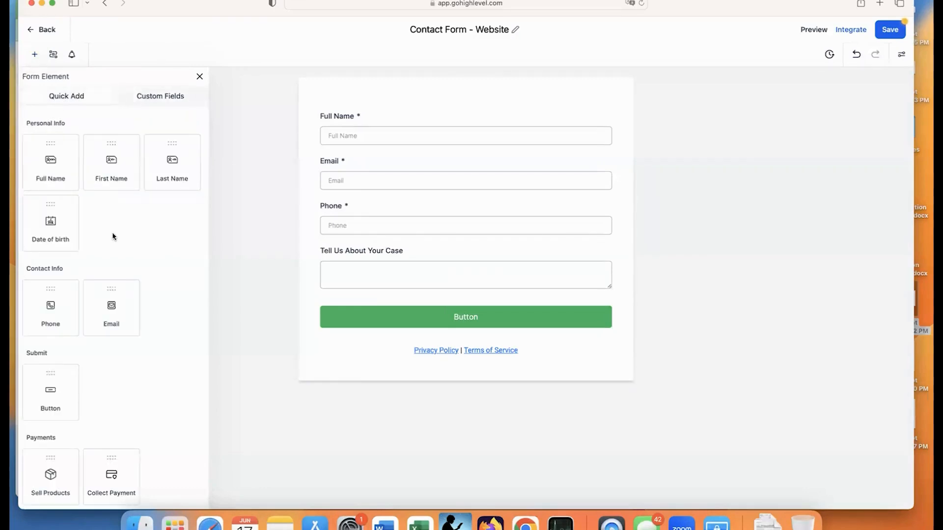
{"action": "scroll", "coordinate": [112, 237], "scroll_direction": "down", "scroll_amount": 5}
{"action": "scroll", "coordinate": [112, 237], "scroll_direction": "down", "scroll_amount": 3}
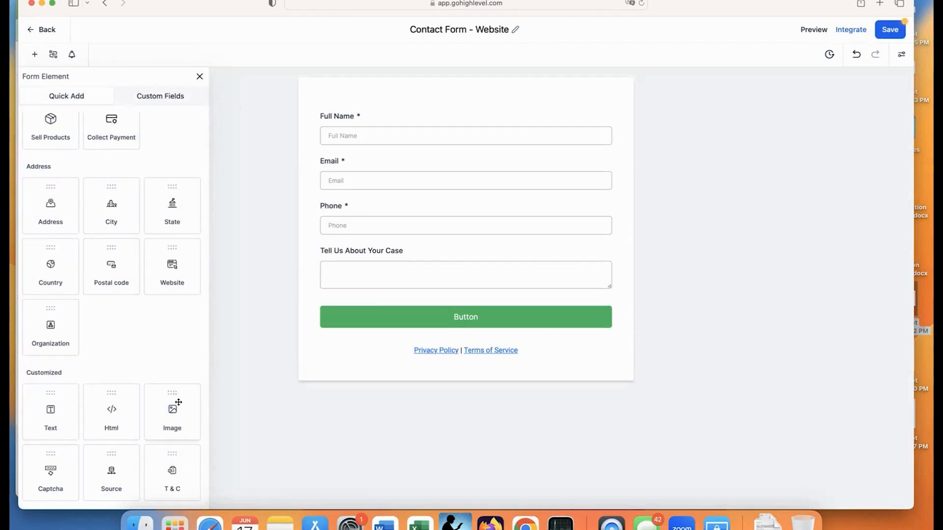
{"action": "left_click", "coordinate": [41, 408]}
{"action": "left_click_drag", "start_coordinate": [41, 407], "coordinate": [396, 86]}
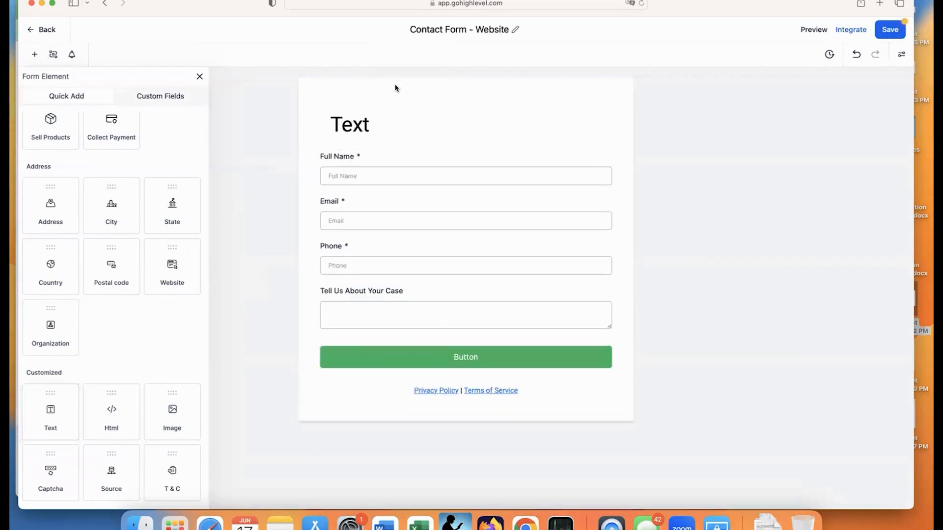
- Replace the new text element's content with "Use this form to tell us a bit about you and your case!"
{"action": "left_click", "coordinate": [358, 124]}
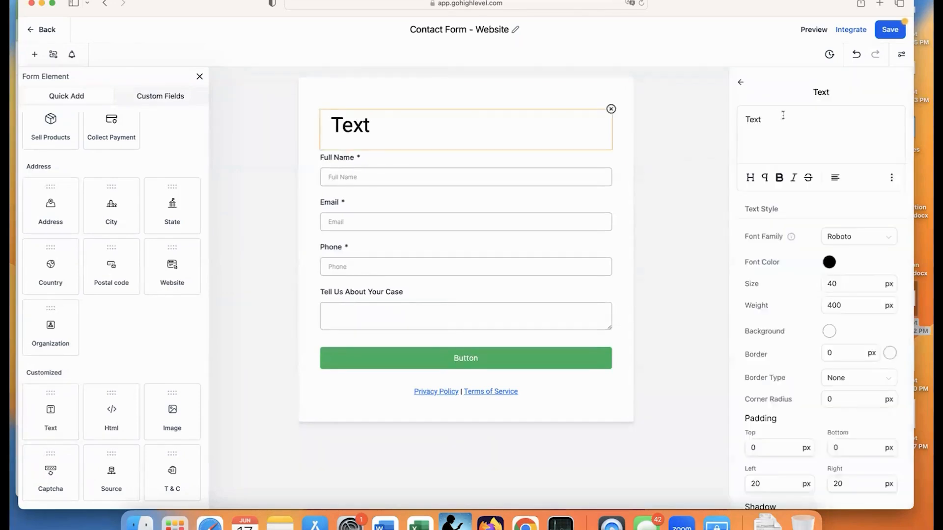
{"action": "key", "text": "super+a"}
{"action": "type", "text": "Use t"}
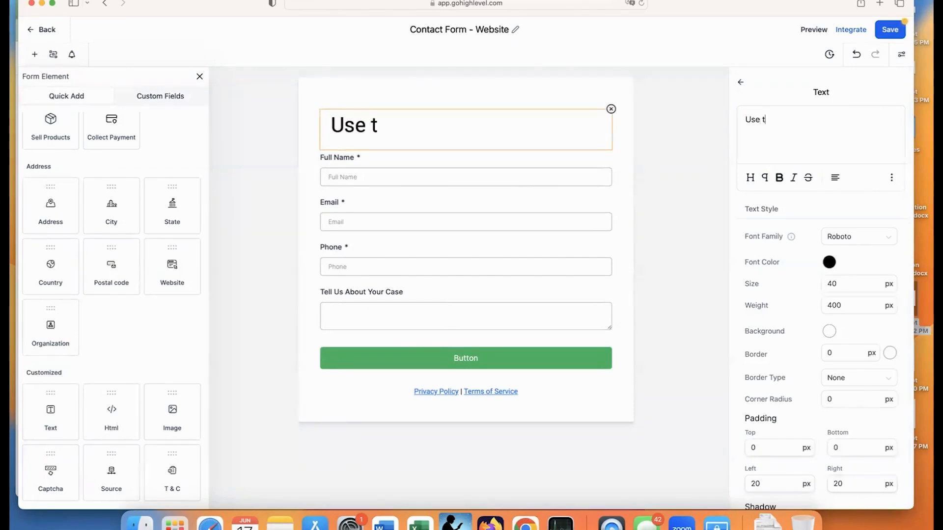
{"action": "type", "text": "his form to"}
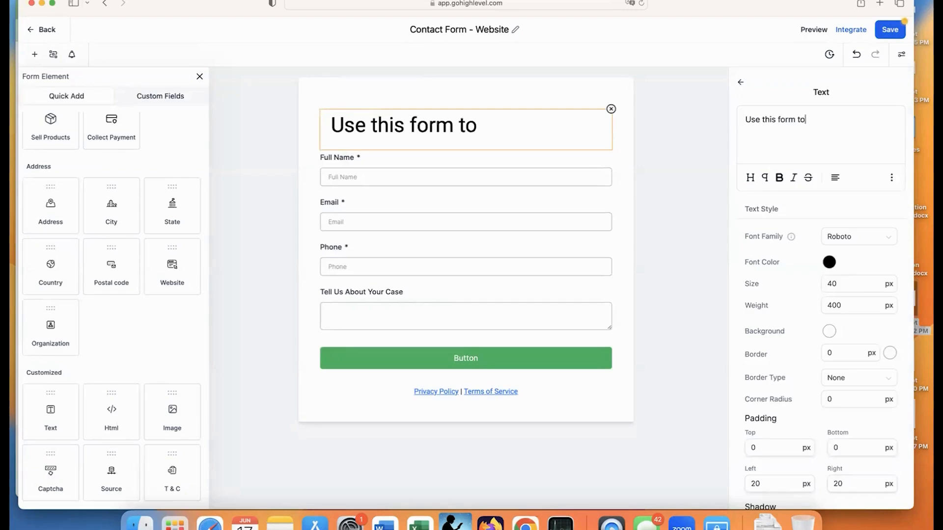
{"action": "type", "text": " tell us a"}
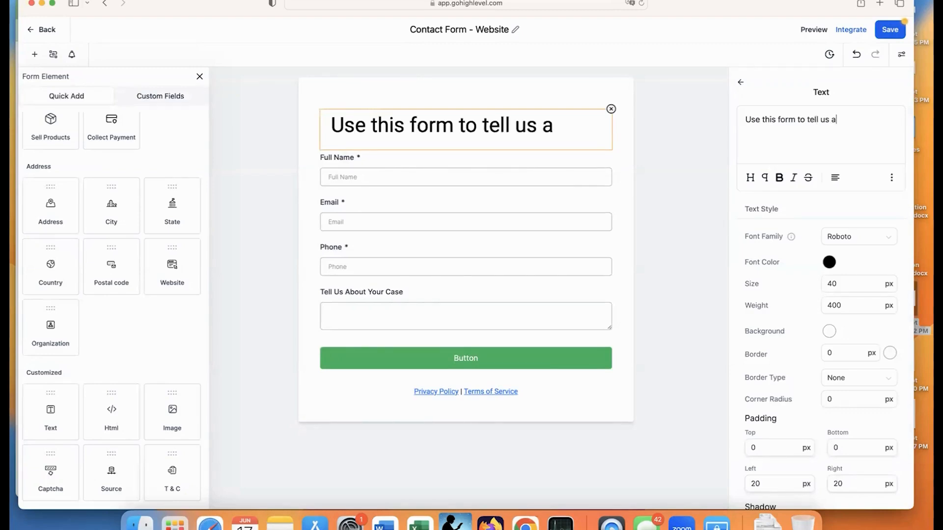
{"action": "type", "text": " bit abou"}
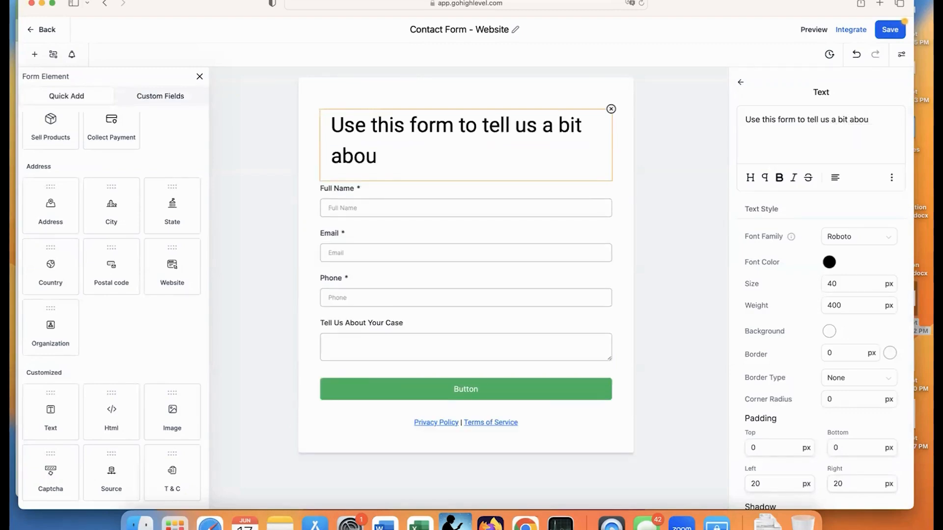
{"action": "type", "text": "t you and"}
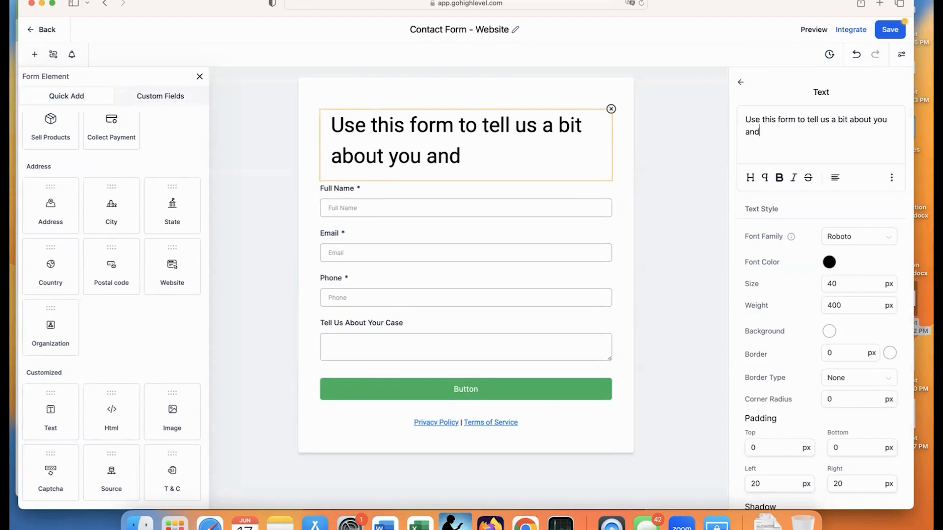
{"action": "type", "text": " your case"}
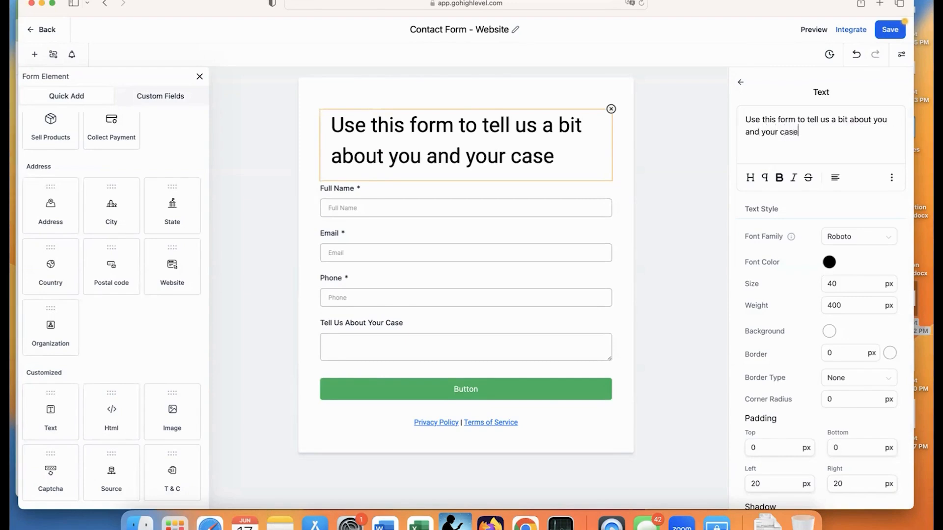
{"action": "type", "text": "!"}
- Set the heading text's font size to 20 px and save the form
{"action": "key", "text": "super+a"}
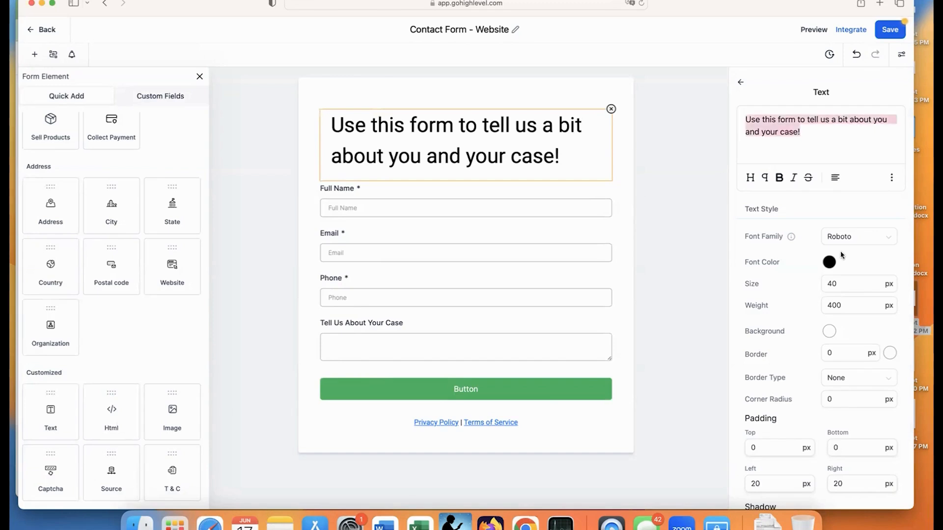
{"action": "left_click", "coordinate": [839, 287]}
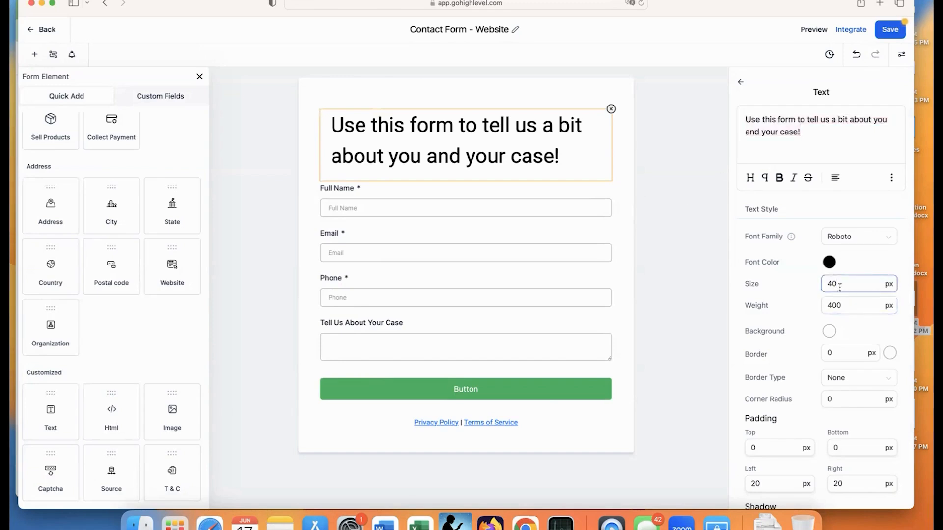
{"action": "key", "text": "BackSpace"}
{"action": "key", "text": "BackSpace"}
{"action": "type", "text": "20"}
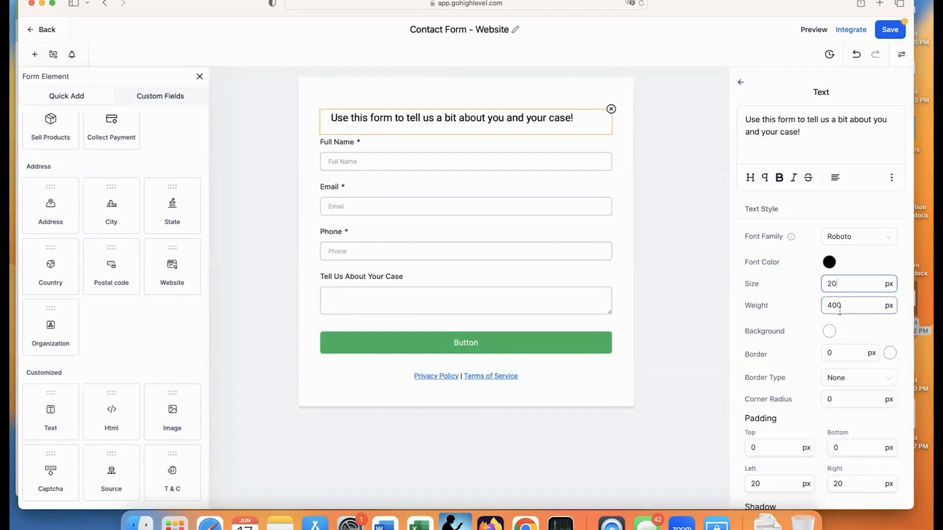
{"action": "left_click", "coordinate": [867, 308]}
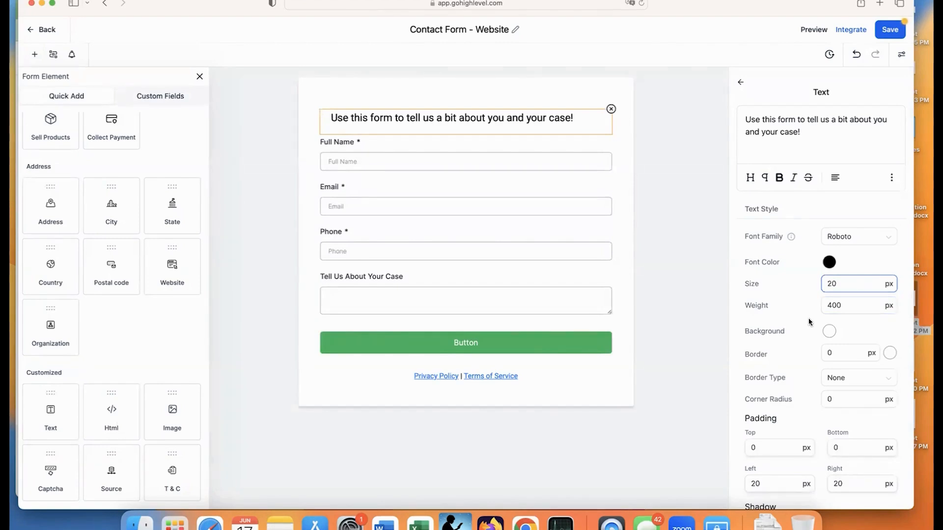
{"action": "scroll", "coordinate": [809, 322], "scroll_direction": "down", "scroll_amount": 3}
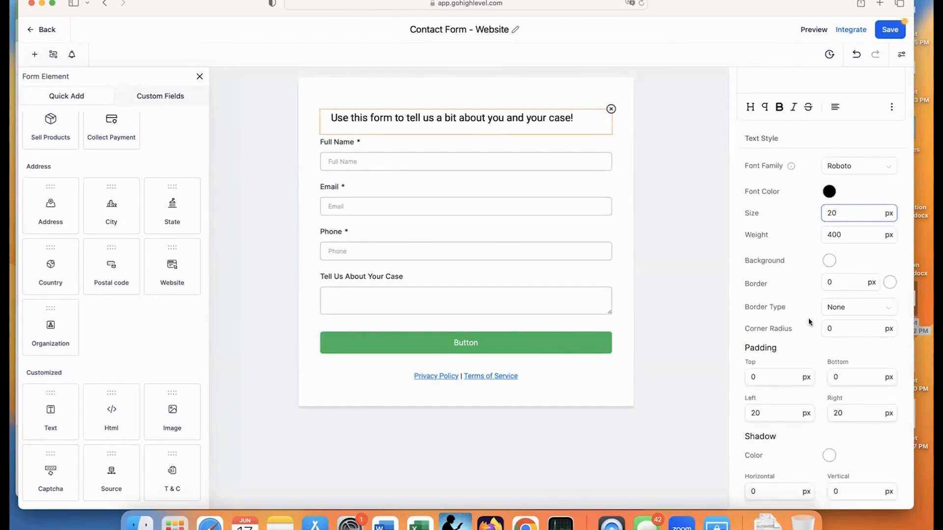
{"action": "left_click", "coordinate": [889, 30]}
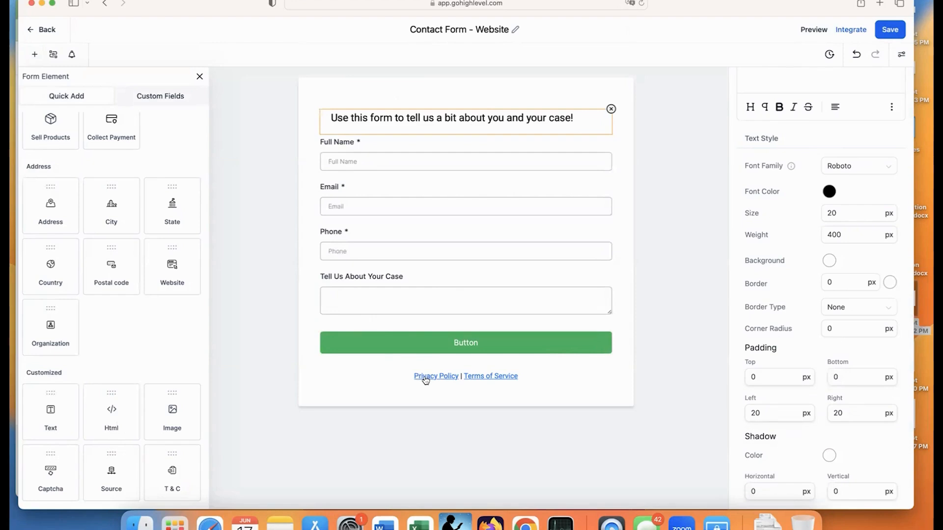
{"action": "left_click", "coordinate": [388, 377]}
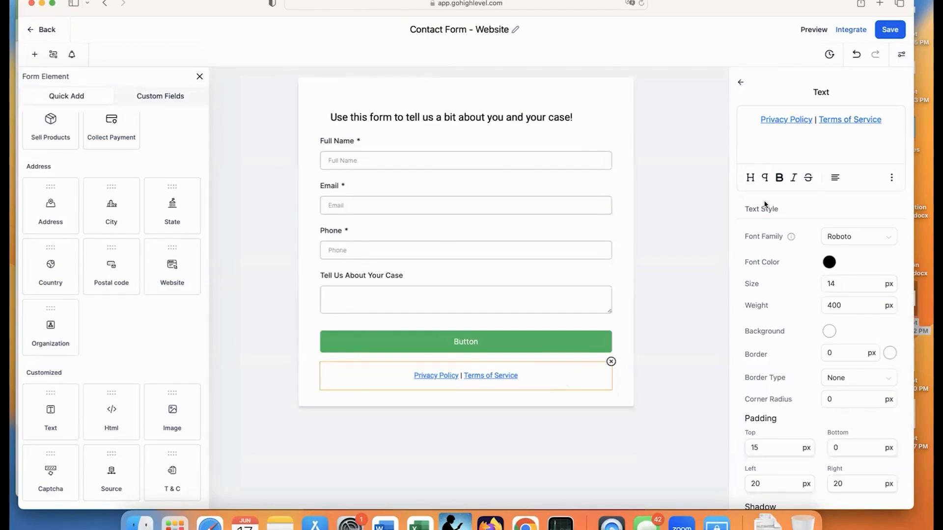
{"action": "left_click", "coordinate": [812, 122]}
{"action": "left_click_drag", "start_coordinate": [812, 122], "coordinate": [761, 122]}
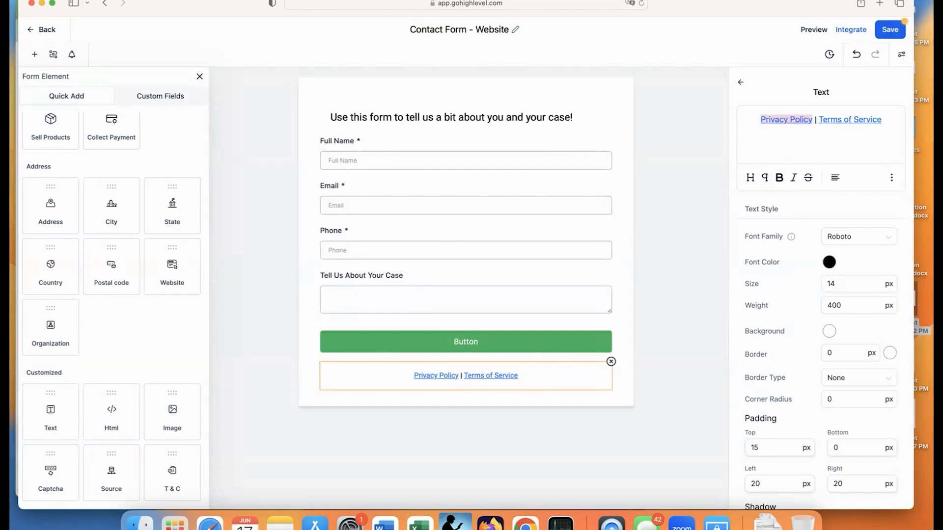
{"action": "left_click", "coordinate": [892, 179]}
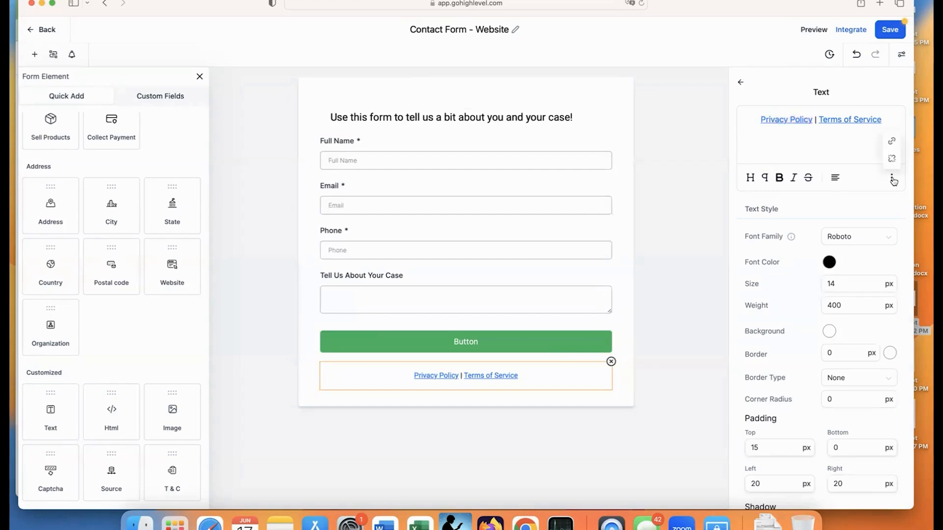
{"action": "left_click", "coordinate": [892, 143]}
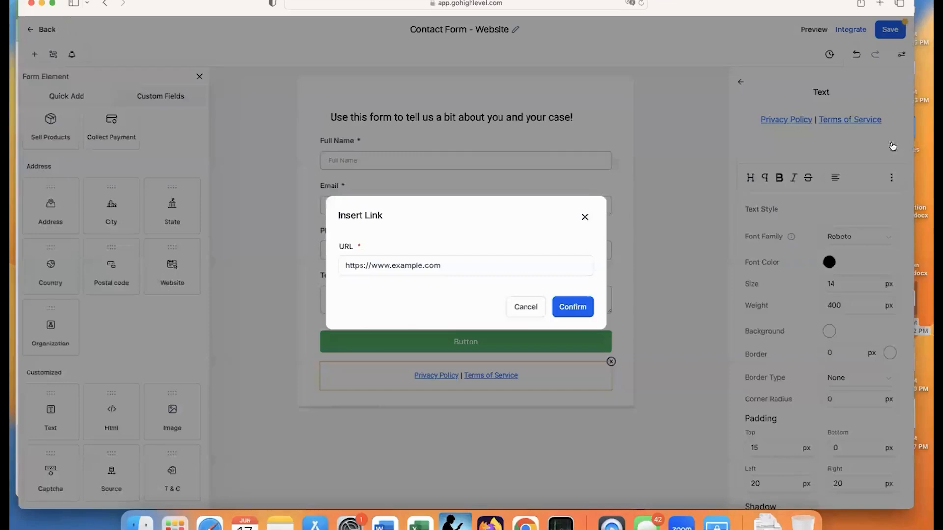
{"action": "left_click", "coordinate": [364, 264]}
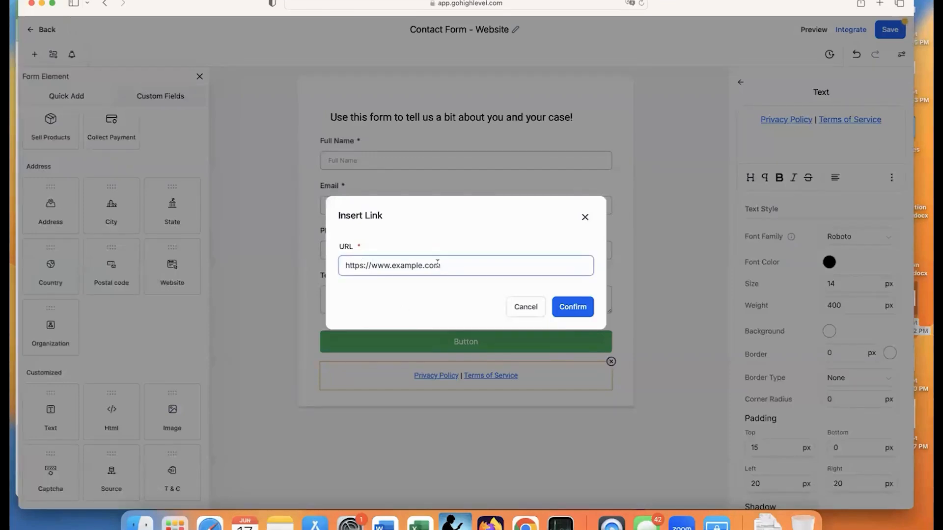
{"action": "key", "text": "BackSpace"}
{"action": "key", "text": "BackSpace"}
{"action": "key", "text": "BackSpace"}
{"action": "key", "text": "BackSpace"}
{"action": "key", "text": "BackSpace"}
{"action": "key", "text": "BackSpace"}
{"action": "key", "text": "BackSpace"}
{"action": "key", "text": "BackSpace"}
{"action": "key", "text": "BackSpace"}
{"action": "key", "text": "BackSpace"}
{"action": "type", "text": "mywebsite.com/privacy-policy"}
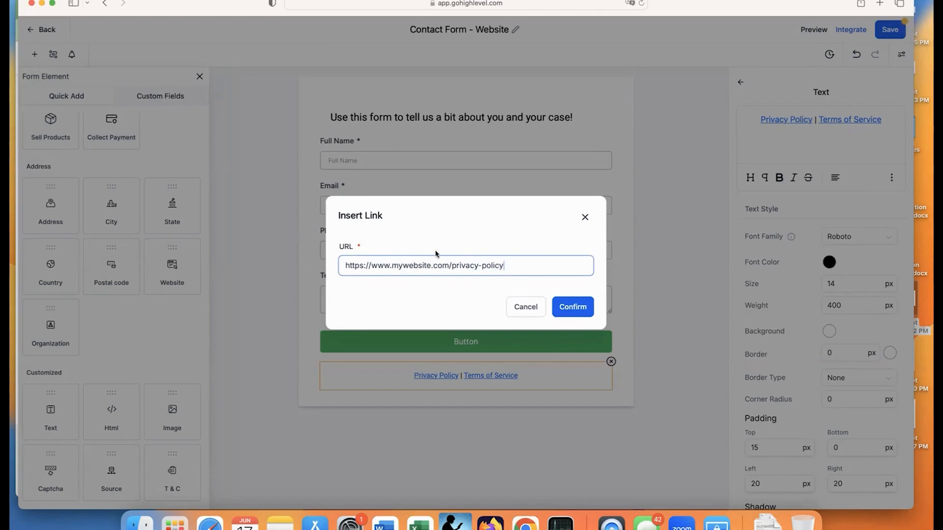
{"action": "left_click", "coordinate": [569, 313]}
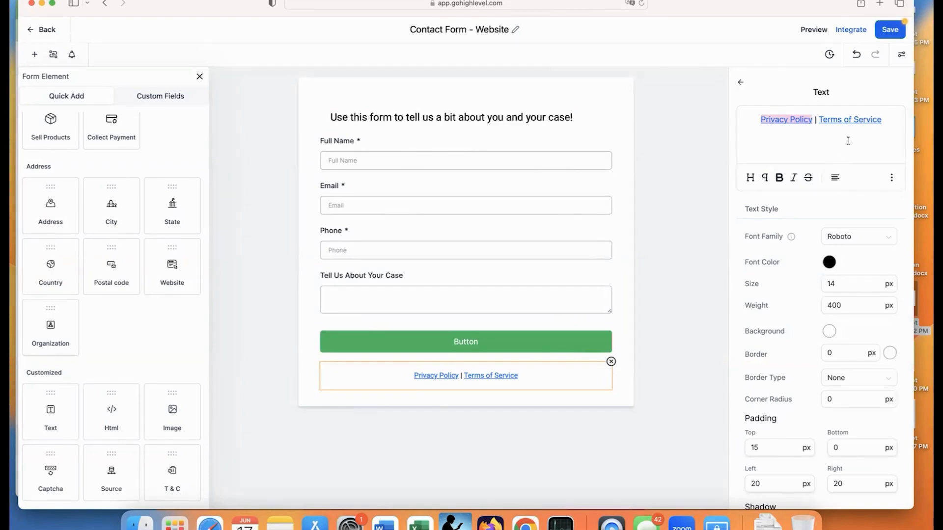
{"action": "left_click", "coordinate": [891, 29]}
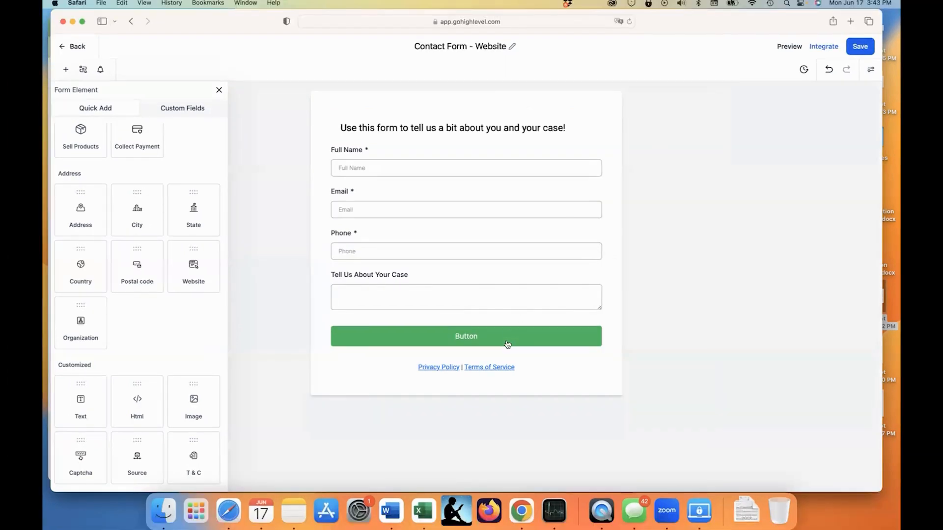
- Change the form button's text to "Submit Your Information"
{"action": "left_click", "coordinate": [508, 344]}
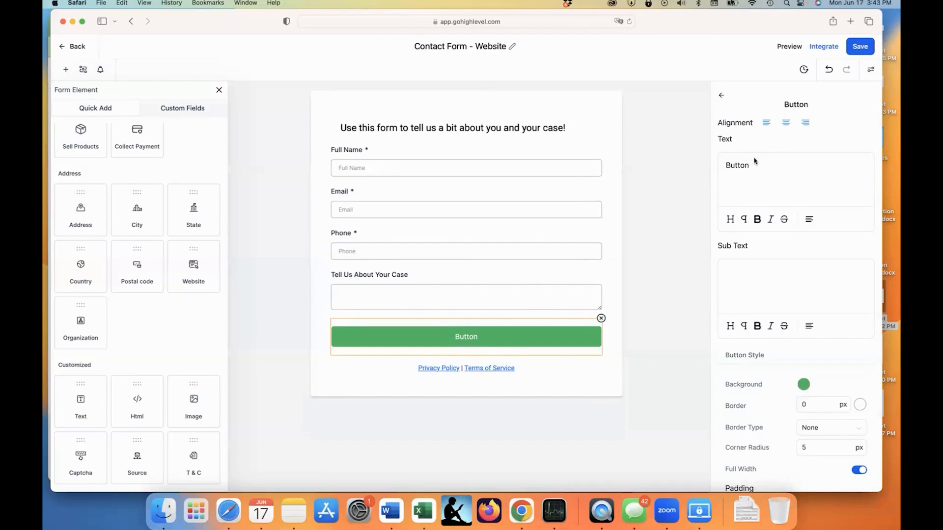
{"action": "double_click", "coordinate": [731, 166]}
{"action": "type", "text": "Submit Your Ubfir"}
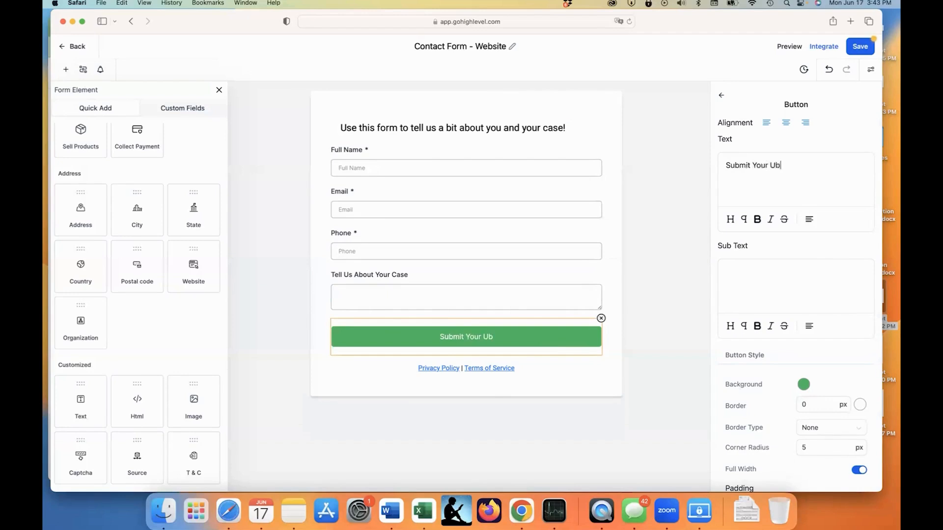
{"action": "key", "text": "BackSpace"}
{"action": "key", "text": "BackSpace"}
{"action": "key", "text": "BackSpace"}
{"action": "key", "text": "BackSpace"}
{"action": "key", "text": "BackSpace"}
{"action": "type", "text": "Information"}
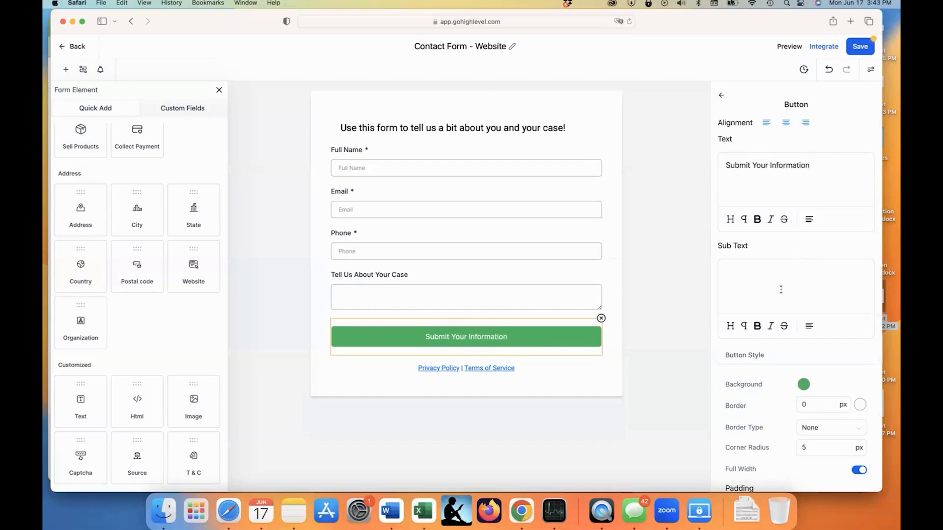
- Add "(we will always respect your data)" as the submit button's sub text
{"action": "left_click", "coordinate": [728, 271]}
{"action": "type", "text": "("}
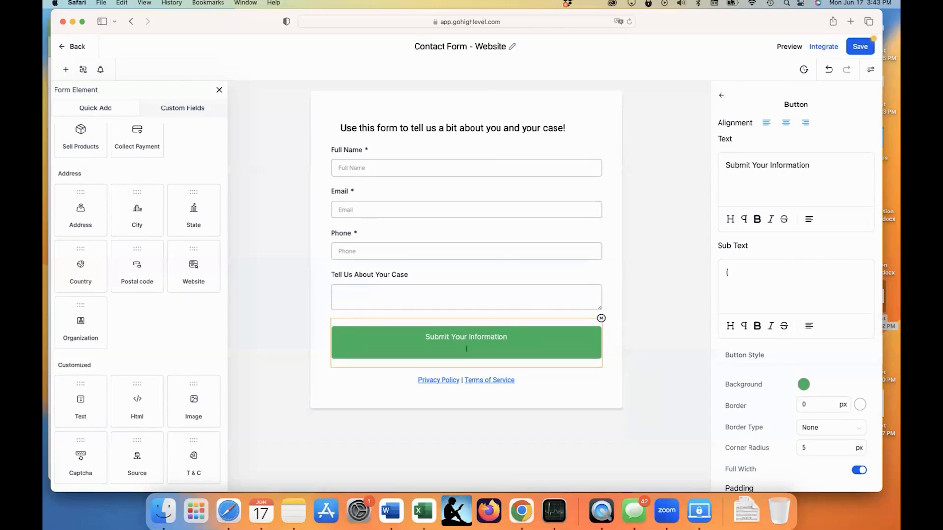
{"action": "type", "text": "we will always re"}
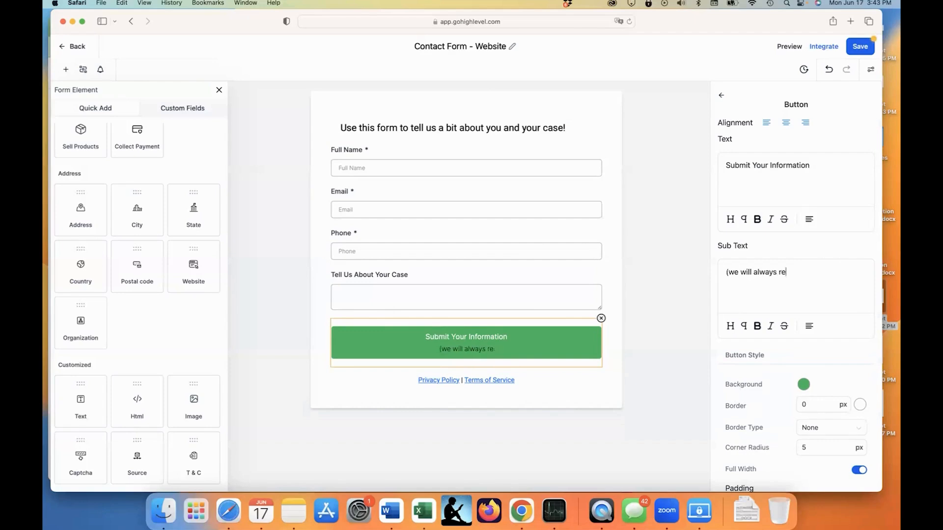
{"action": "type", "text": "spect your data)"}
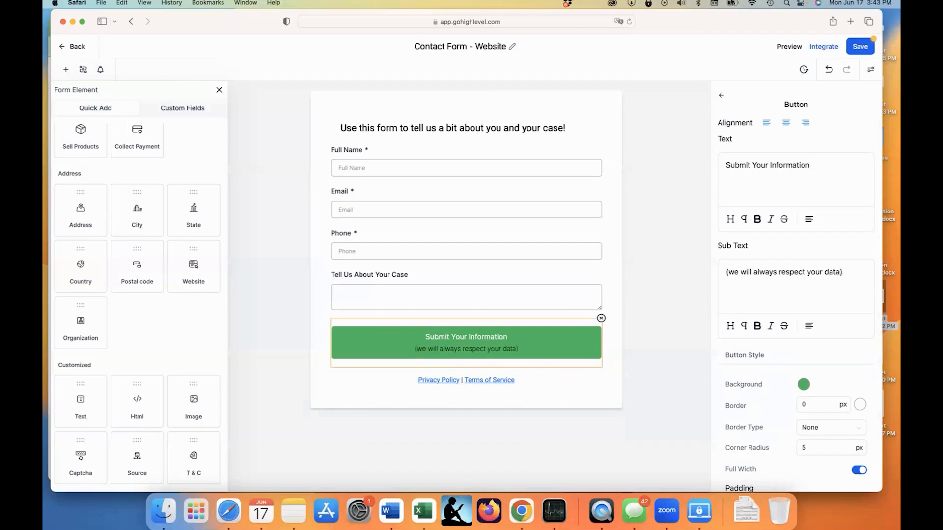
- Change the submit button's background color to dark blue (#2618BDFF)
{"action": "scroll", "coordinate": [781, 334], "scroll_direction": "down", "scroll_amount": 5}
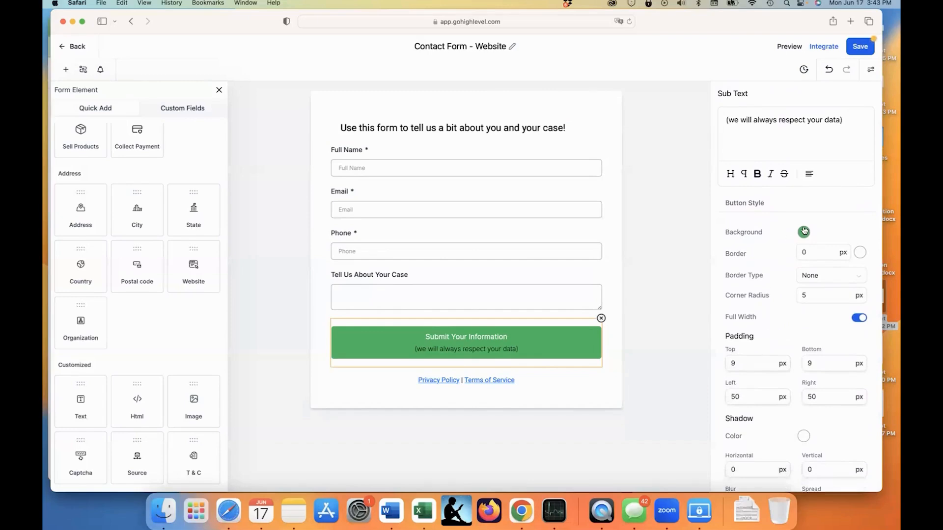
{"action": "left_click", "coordinate": [804, 231]}
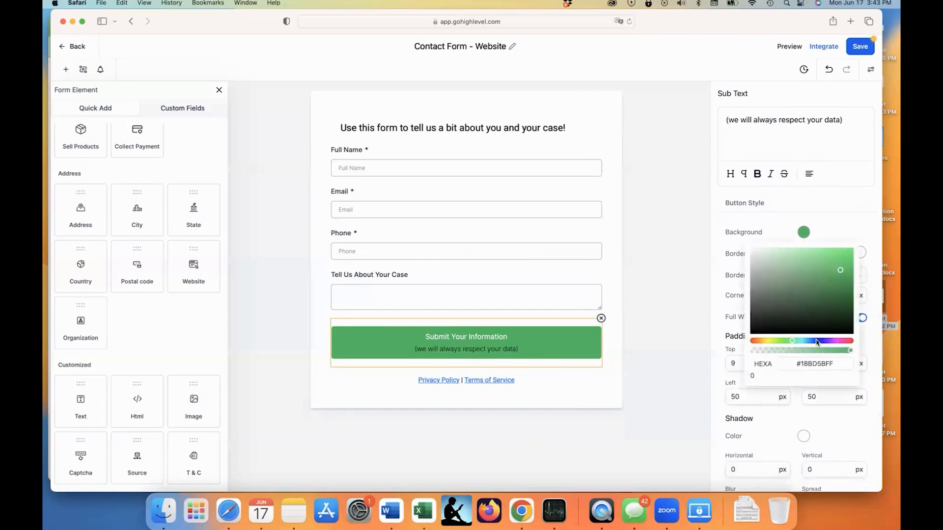
{"action": "left_click", "coordinate": [816, 365]}
{"action": "left_click", "coordinate": [820, 342]}
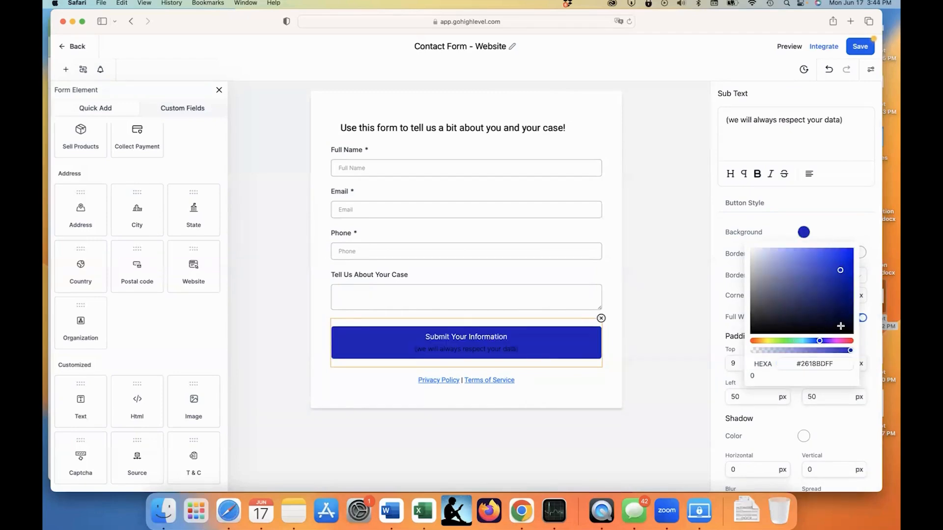
{"action": "left_click", "coordinate": [867, 219]}
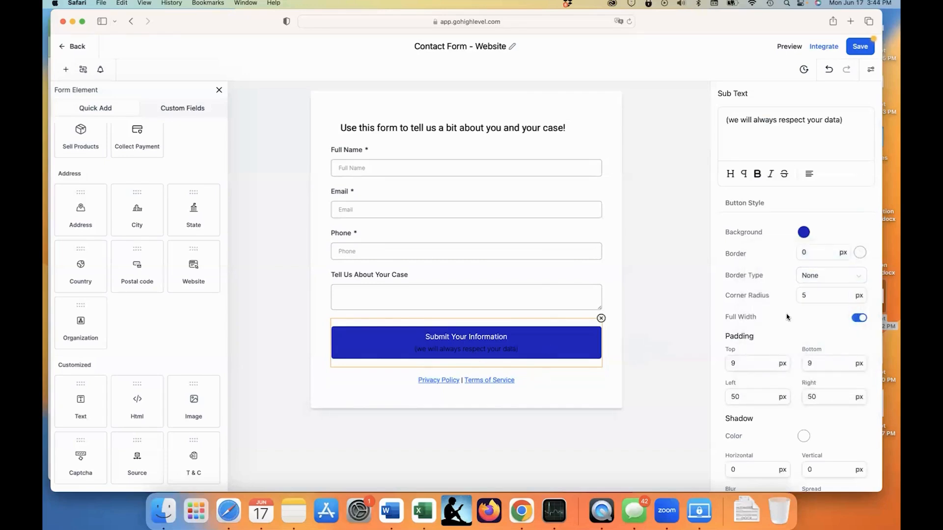
- Set the button's sub text color to white (#FFFFFFFF) and save the form
{"action": "scroll", "coordinate": [788, 317], "scroll_direction": "down", "scroll_amount": 10}
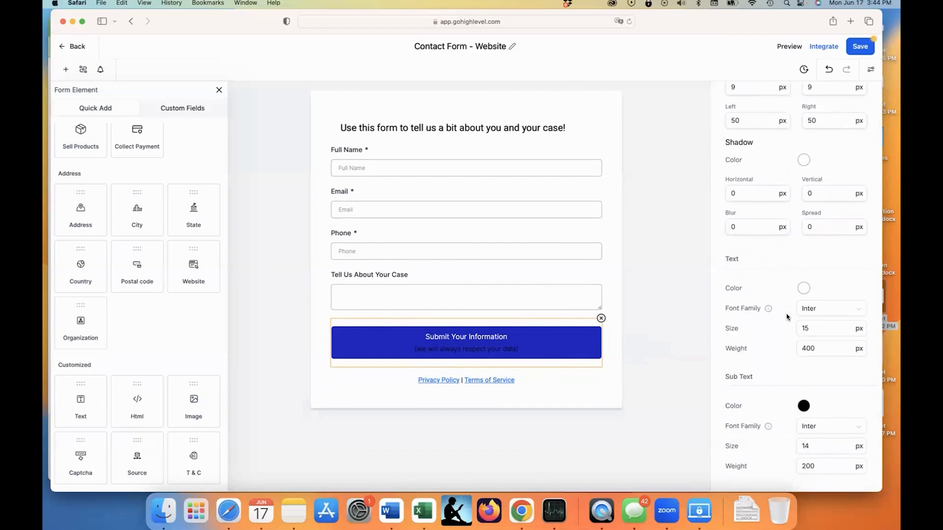
{"action": "left_click", "coordinate": [804, 408]}
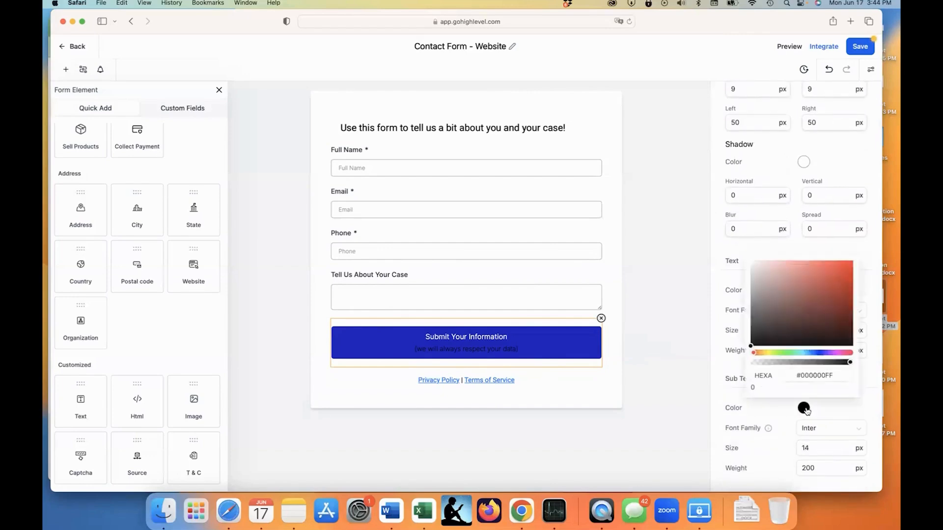
{"action": "left_click", "coordinate": [811, 377]}
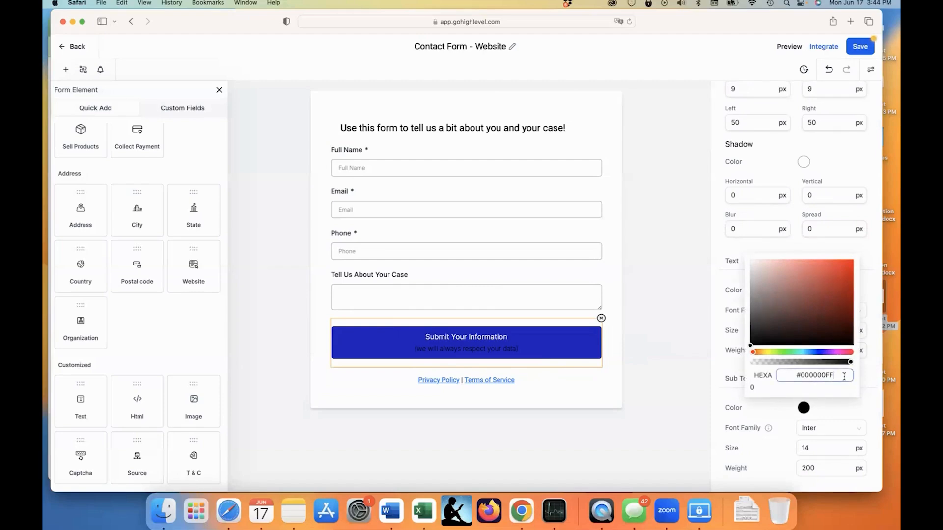
{"action": "key", "text": "BackSpace"}
{"action": "key", "text": "BackSpace"}
{"action": "type", "text": "00"}
{"action": "key", "text": "BackSpace"}
{"action": "key", "text": "BackSpace"}
{"action": "key", "text": "BackSpace"}
{"action": "key", "text": "BackSpace"}
{"action": "key", "text": "BackSpace"}
{"action": "key", "text": "BackSpace"}
{"action": "key", "text": "BackSpace"}
{"action": "key", "text": "BackSpace"}
{"action": "type", "text": "FFFFFFFF"}
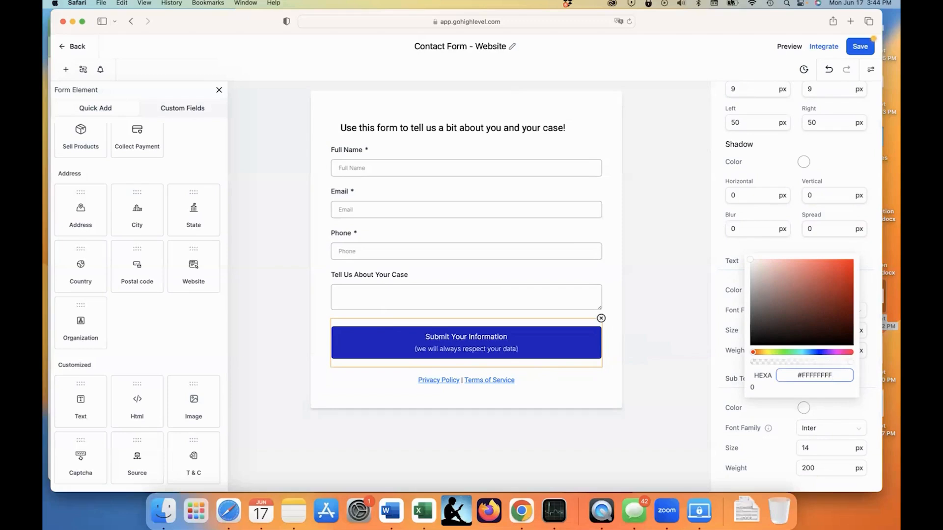
{"action": "left_click", "coordinate": [876, 256]}
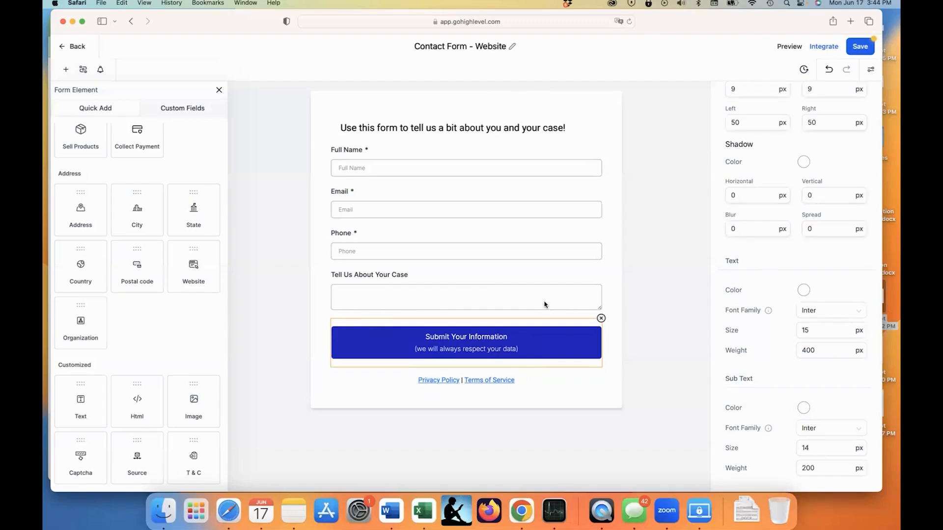
{"action": "left_click", "coordinate": [862, 50]}
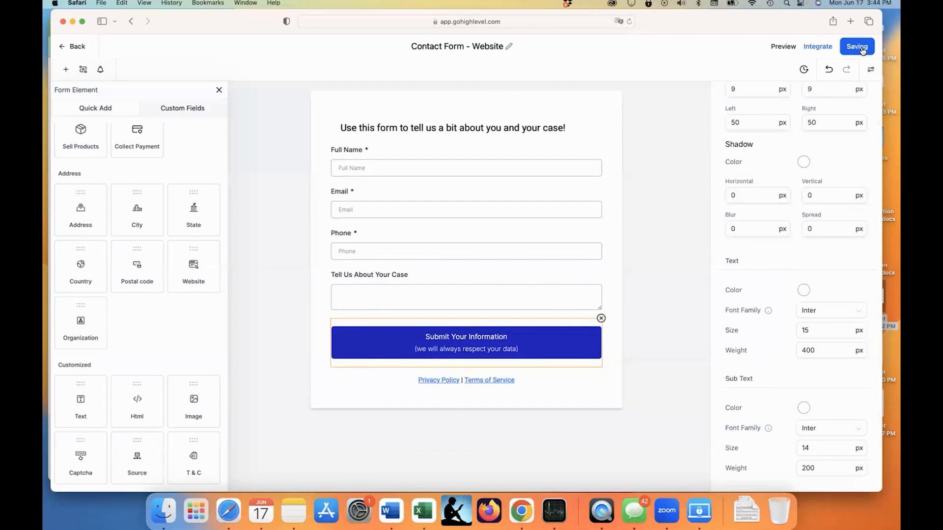
{"action": "left_click", "coordinate": [692, 142]}
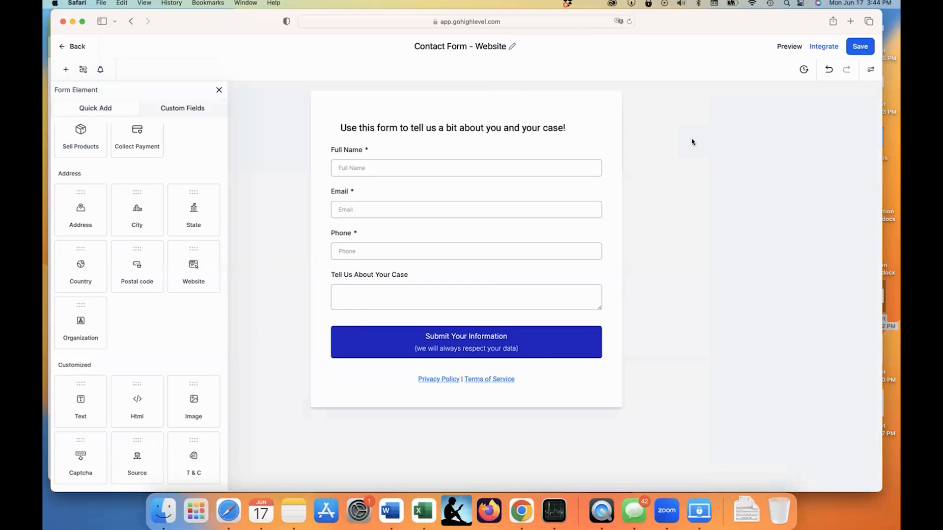
- Examine the form's overall style settings, from layout, field and label styling to custom CSS, background and header images, and agency branding
{"action": "left_click", "coordinate": [873, 72]}
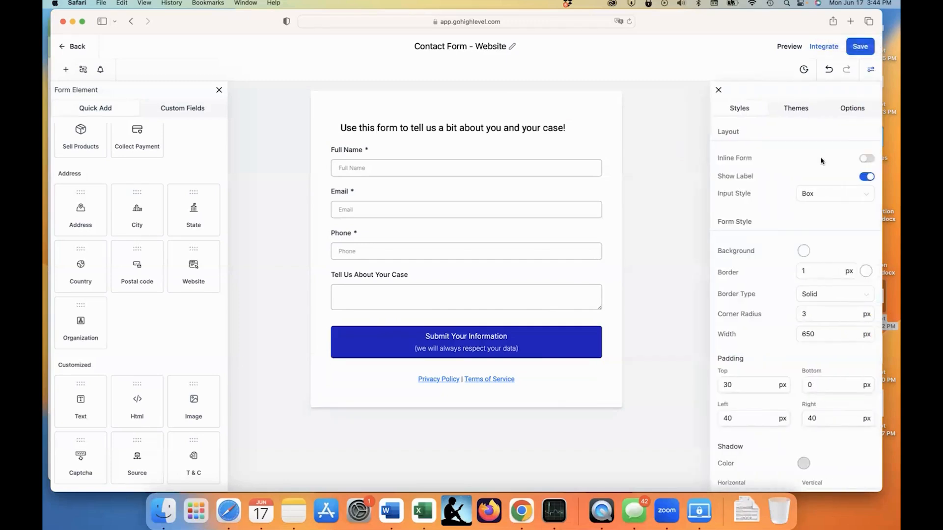
{"action": "scroll", "coordinate": [822, 161], "scroll_direction": "down", "scroll_amount": 15}
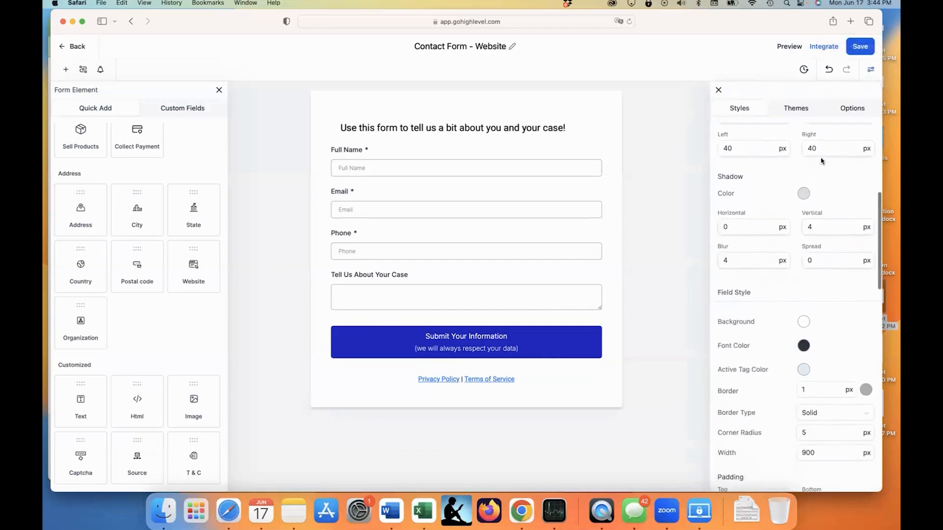
{"action": "scroll", "coordinate": [821, 160], "scroll_direction": "down", "scroll_amount": 10}
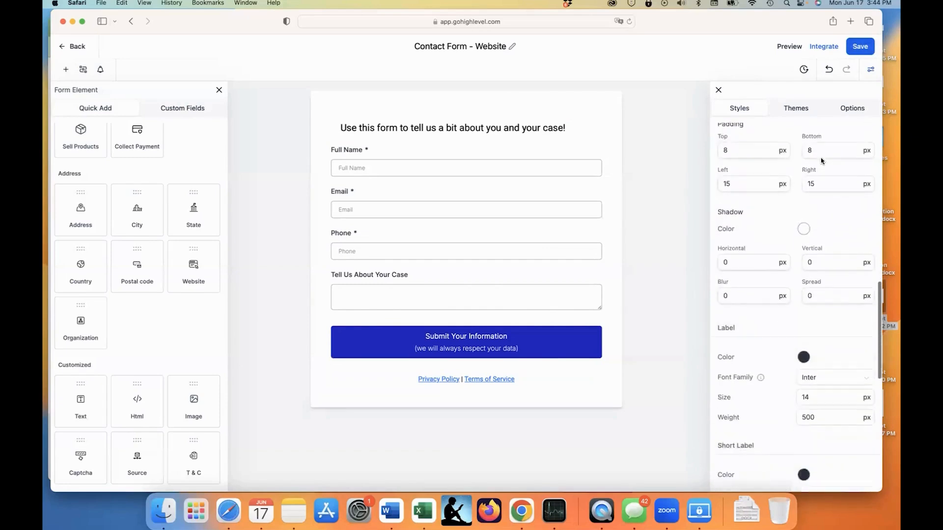
{"action": "scroll", "coordinate": [821, 161], "scroll_direction": "down", "scroll_amount": 12}
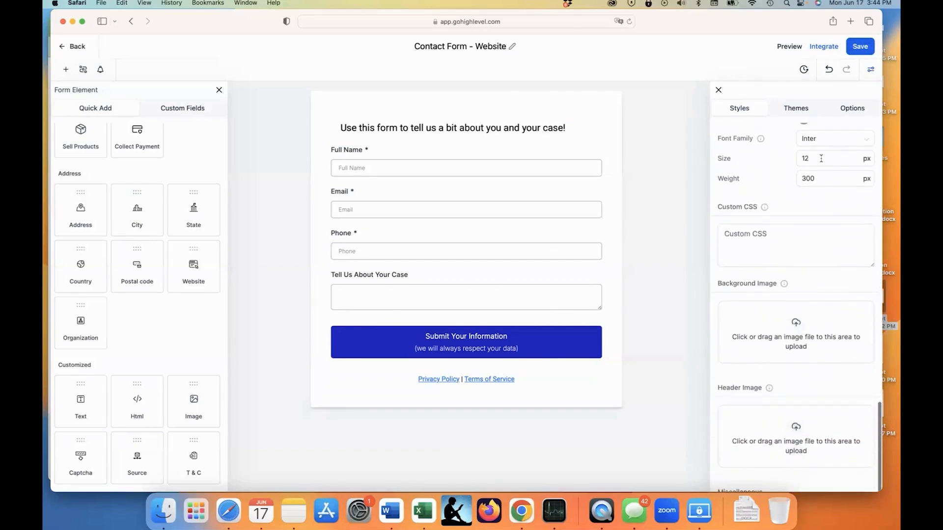
{"action": "scroll", "coordinate": [801, 236], "scroll_direction": "down", "scroll_amount": 2}
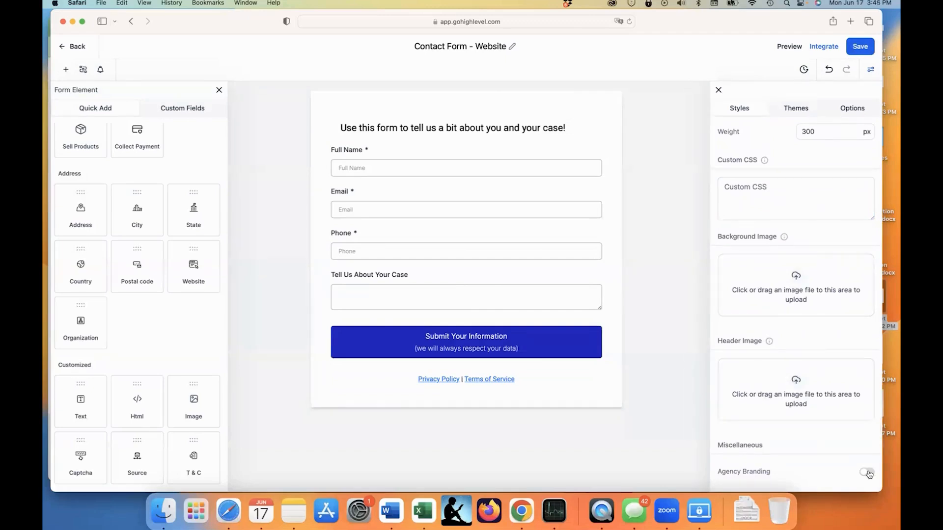
{"action": "scroll", "coordinate": [860, 467], "scroll_direction": "down", "scroll_amount": 1}
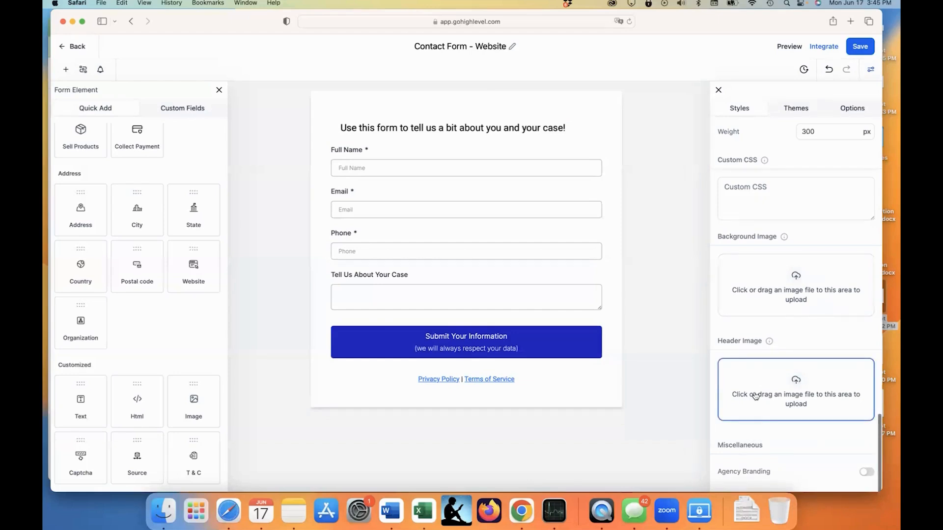
{"action": "scroll", "coordinate": [758, 391], "scroll_direction": "up", "scroll_amount": 3}
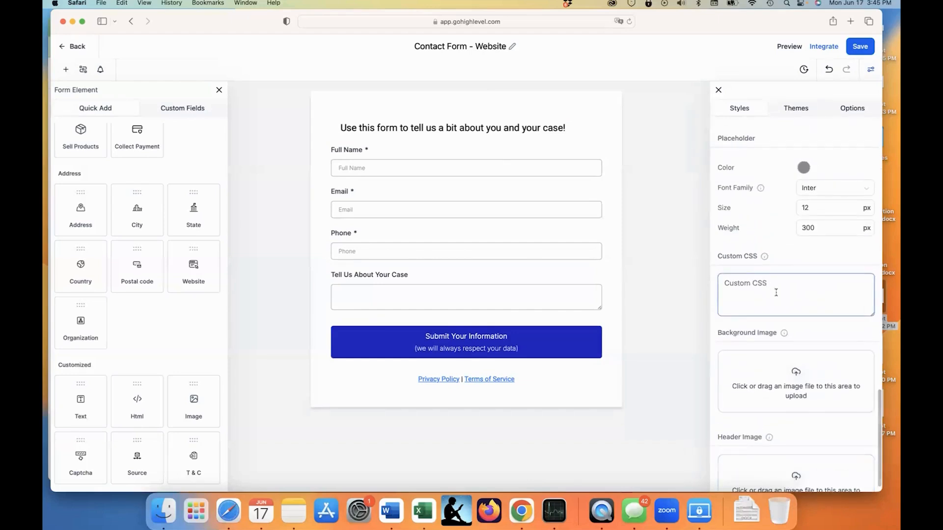
{"action": "scroll", "coordinate": [776, 293], "scroll_direction": "up", "scroll_amount": 1}
{"action": "scroll", "coordinate": [776, 293], "scroll_direction": "up", "scroll_amount": 3}
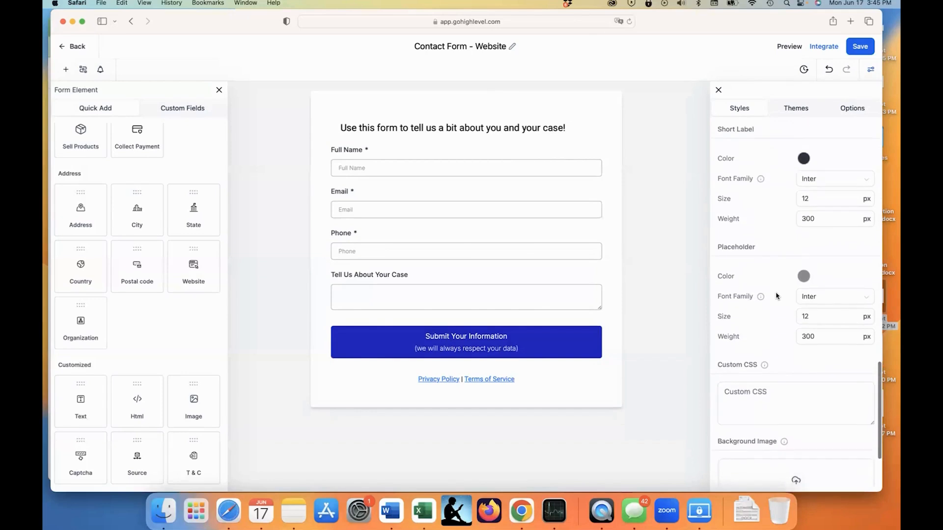
{"action": "scroll", "coordinate": [776, 295], "scroll_direction": "up", "scroll_amount": 6}
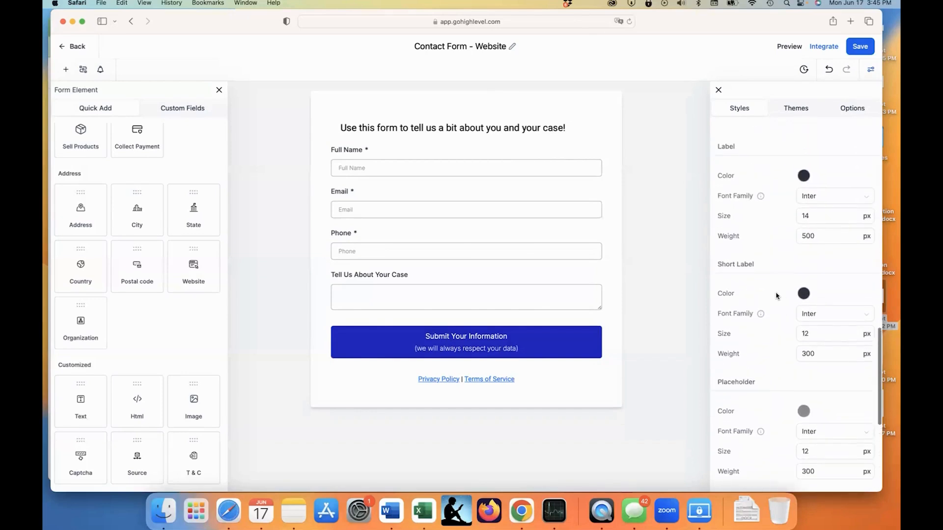
{"action": "scroll", "coordinate": [776, 295], "scroll_direction": "up", "scroll_amount": 10}
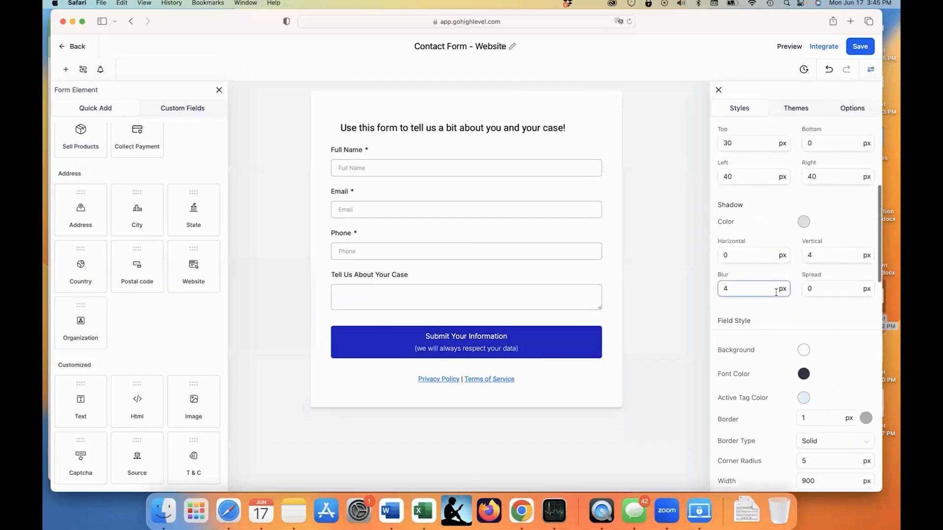
{"action": "scroll", "coordinate": [776, 296], "scroll_direction": "up", "scroll_amount": 10}
{"action": "scroll", "coordinate": [776, 293], "scroll_direction": "up", "scroll_amount": 3}
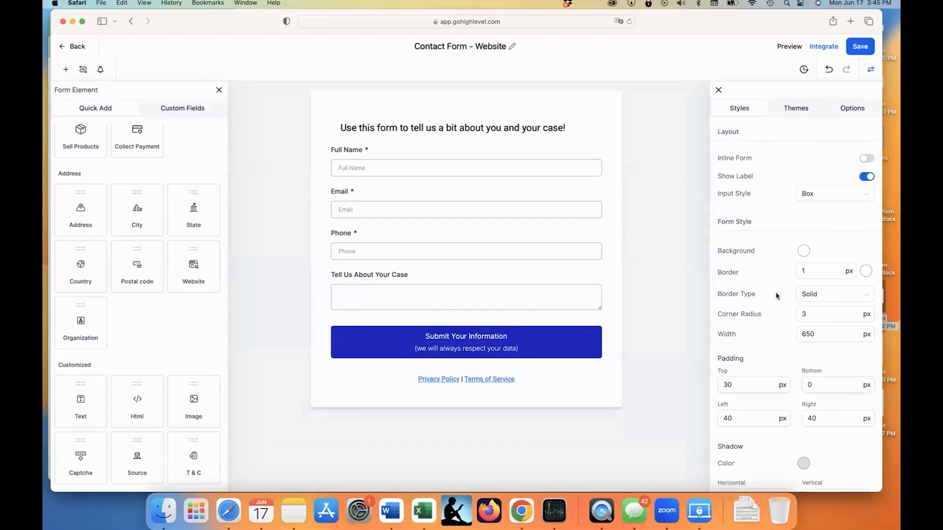
- Open the form's options and review the available on-submit actions
{"action": "left_click", "coordinate": [852, 110]}
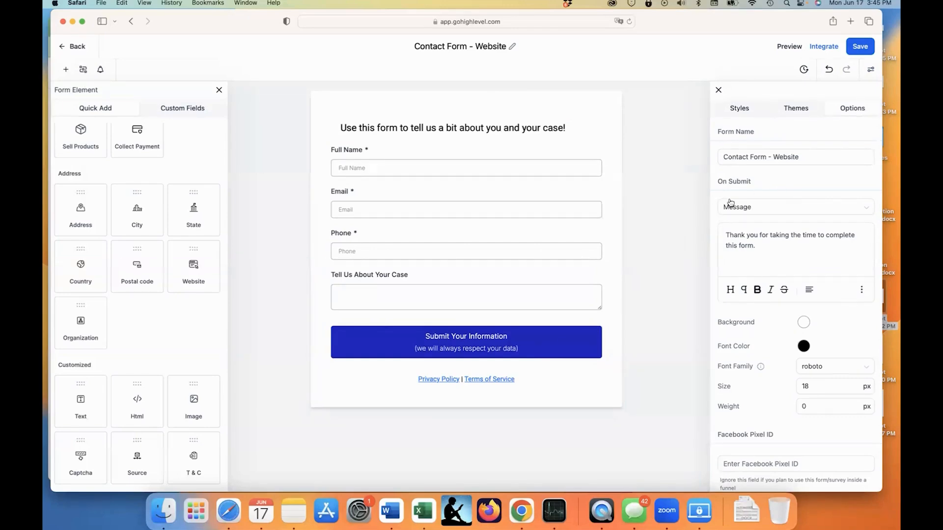
{"action": "left_click", "coordinate": [744, 210]}
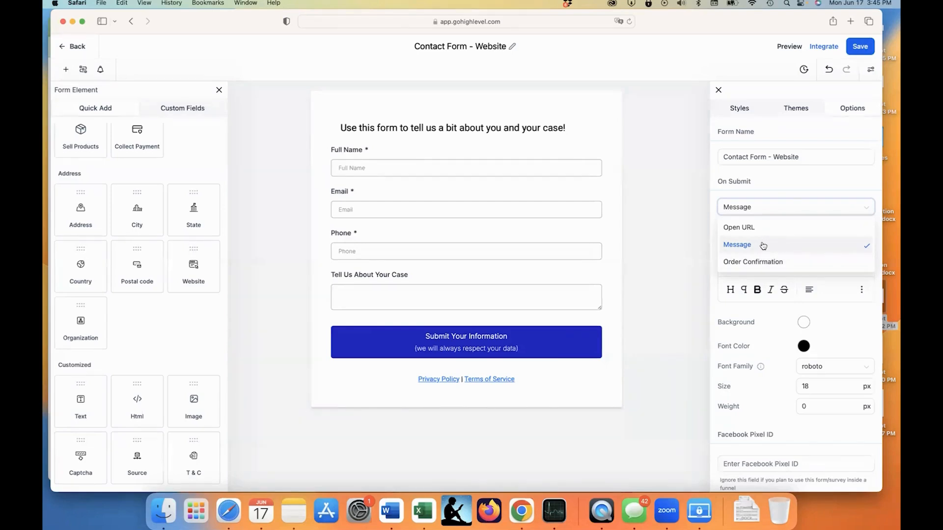
{"action": "left_click", "coordinate": [807, 187]}
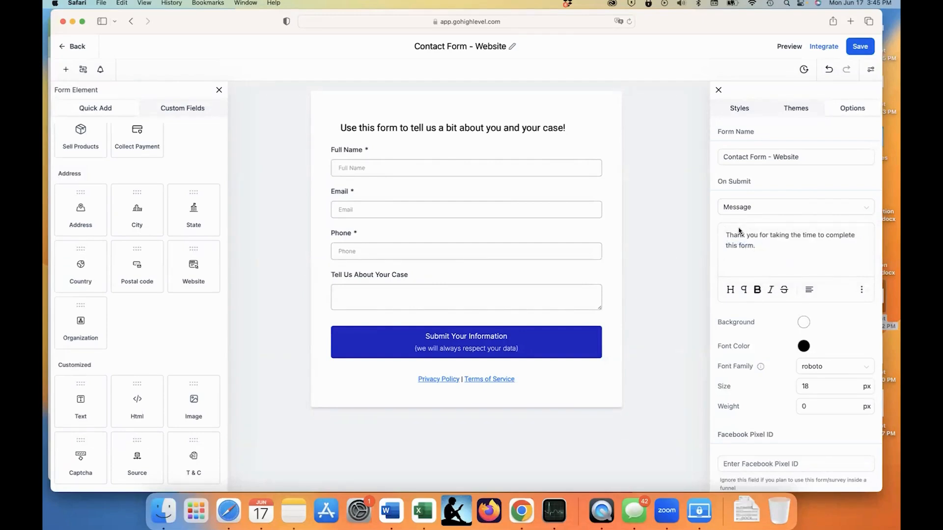
- Try Open URL as the form's on-submit action, including its URL entry, and switch the action back to Message
{"action": "left_click", "coordinate": [745, 207]}
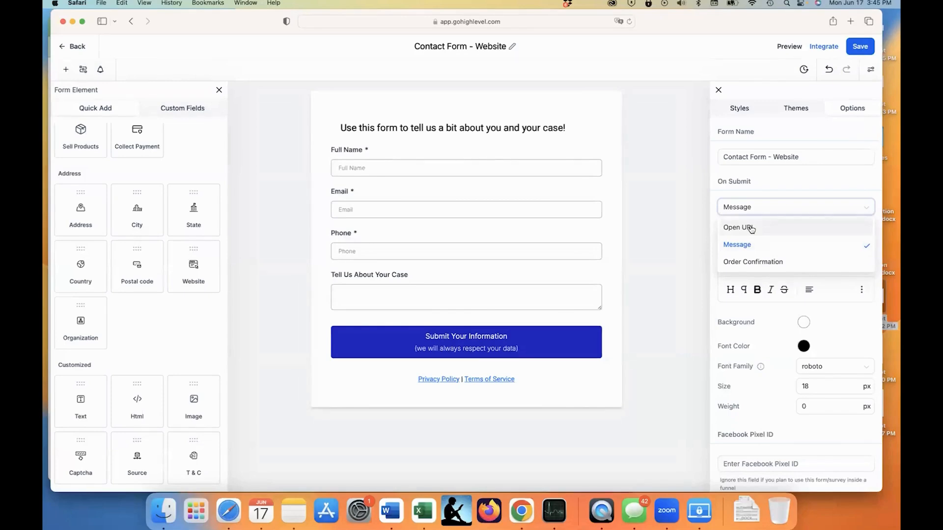
{"action": "left_click", "coordinate": [750, 229]}
{"action": "left_click", "coordinate": [736, 224]}
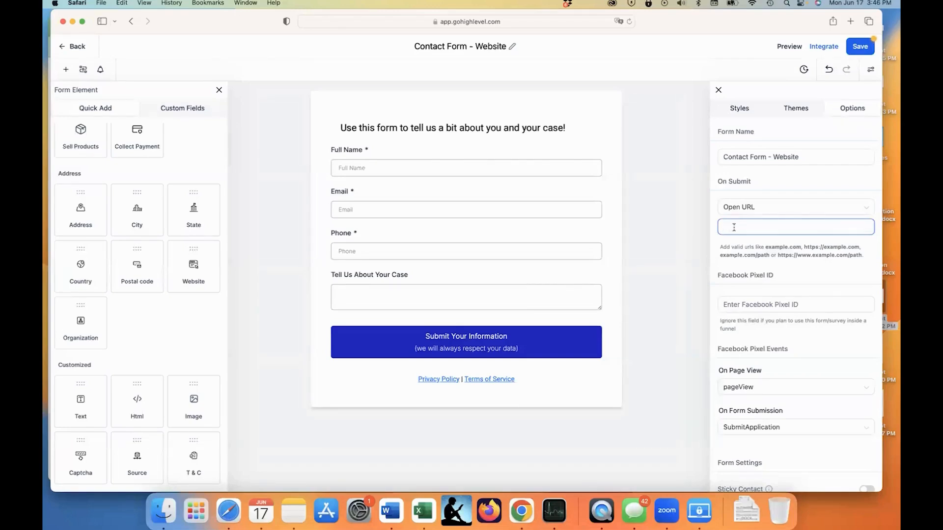
{"action": "left_click", "coordinate": [746, 210]}
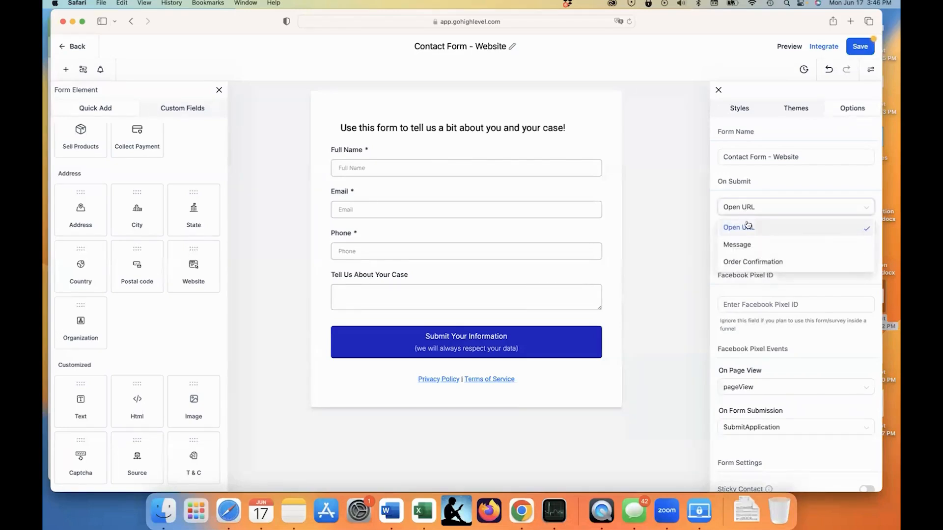
{"action": "left_click", "coordinate": [755, 246]}
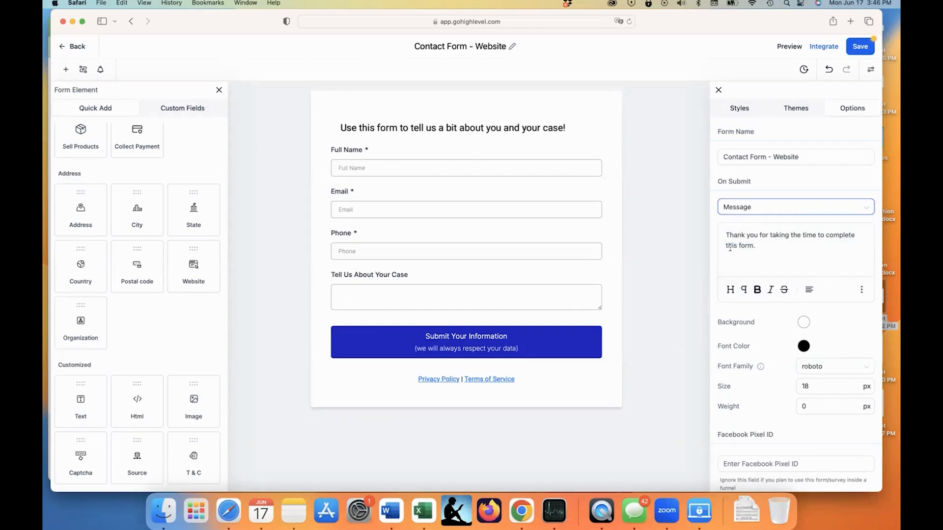
- Append "We will be in touch as soon as possible." to the form's thank-you message shown on submit
{"action": "left_click", "coordinate": [773, 248]}
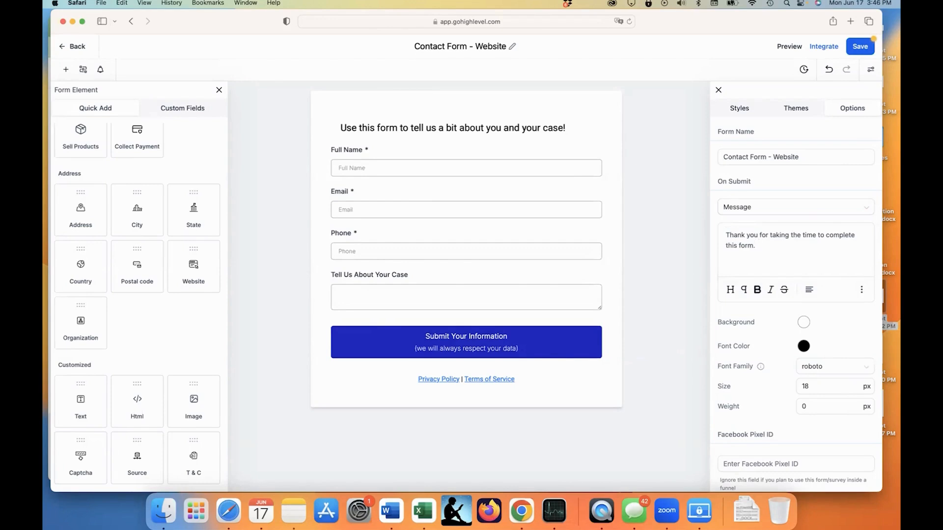
{"action": "type", "text": "We will be in touch as soon as poss"}
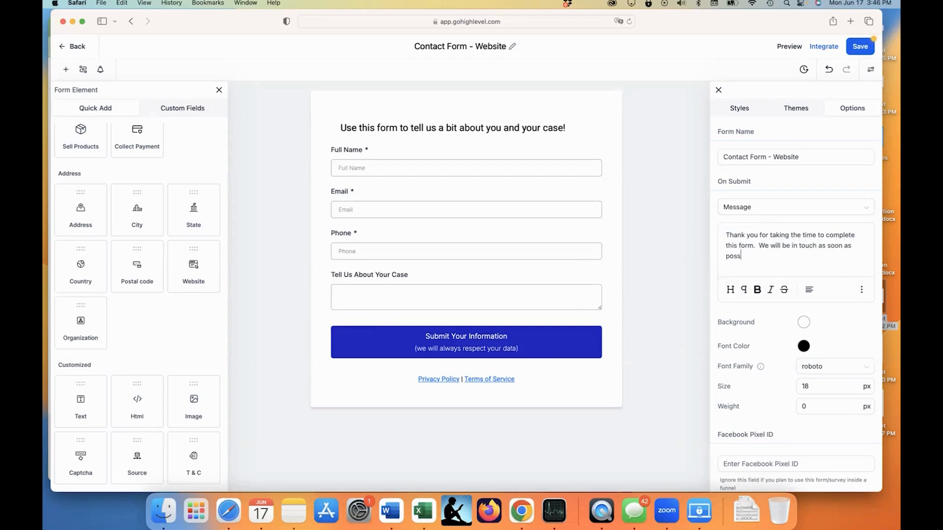
{"action": "type", "text": "ible."}
{"action": "scroll", "coordinate": [790, 256], "scroll_direction": "down", "scroll_amount": 1}
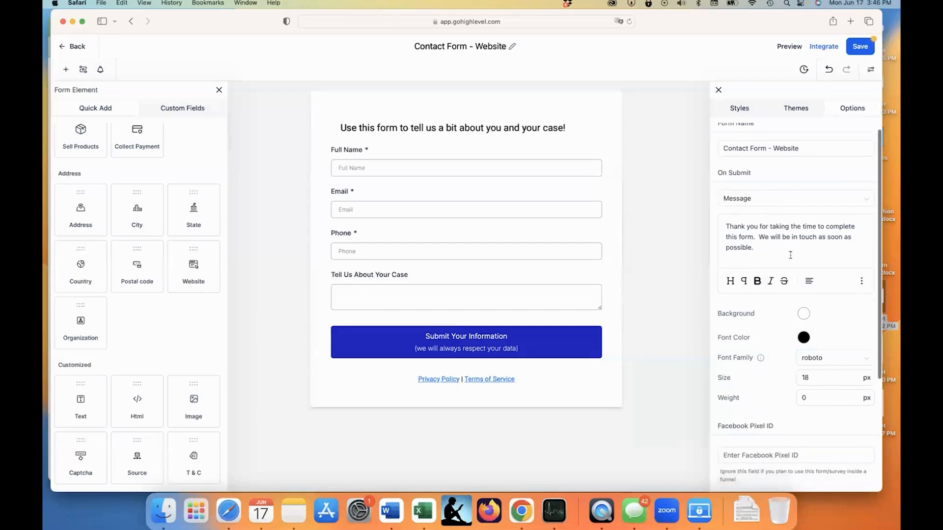
- Save the contact form and review its remaining options, including the Facebook pixel and form settings
{"action": "scroll", "coordinate": [790, 256], "scroll_direction": "down", "scroll_amount": 1}
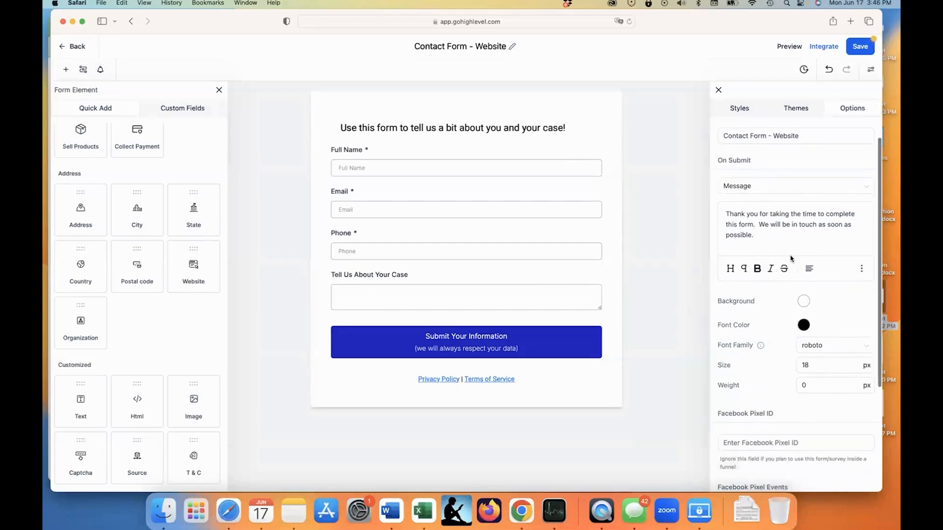
{"action": "left_click", "coordinate": [861, 47]}
{"action": "scroll", "coordinate": [791, 231], "scroll_direction": "down", "scroll_amount": 5}
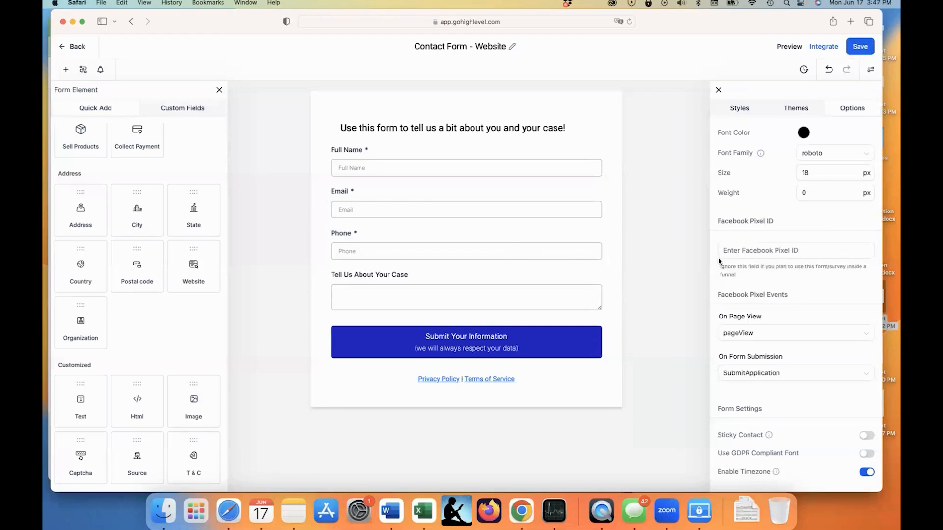
{"action": "left_click", "coordinate": [734, 252]}
{"action": "left_click", "coordinate": [862, 49]}
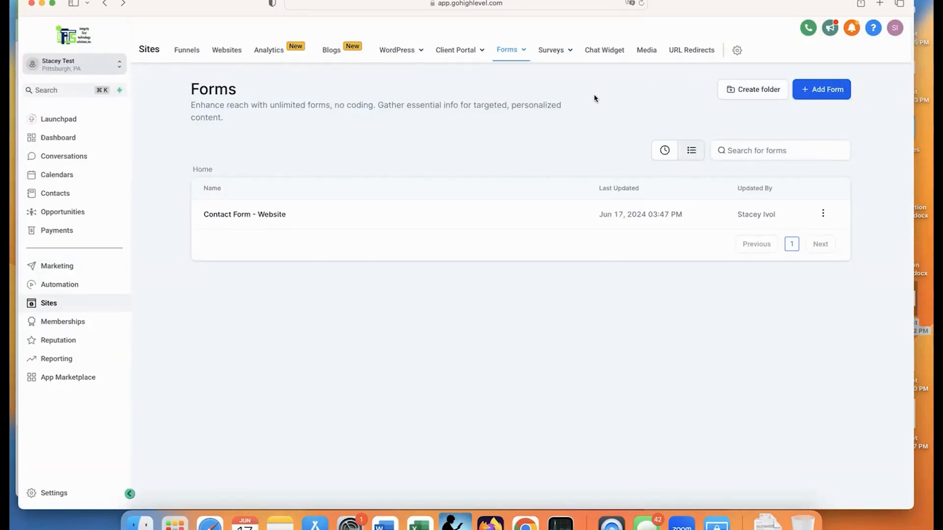
- Open the Contact page of the Attorney 1 Copy website for editing
{"action": "left_click", "coordinate": [237, 50]}
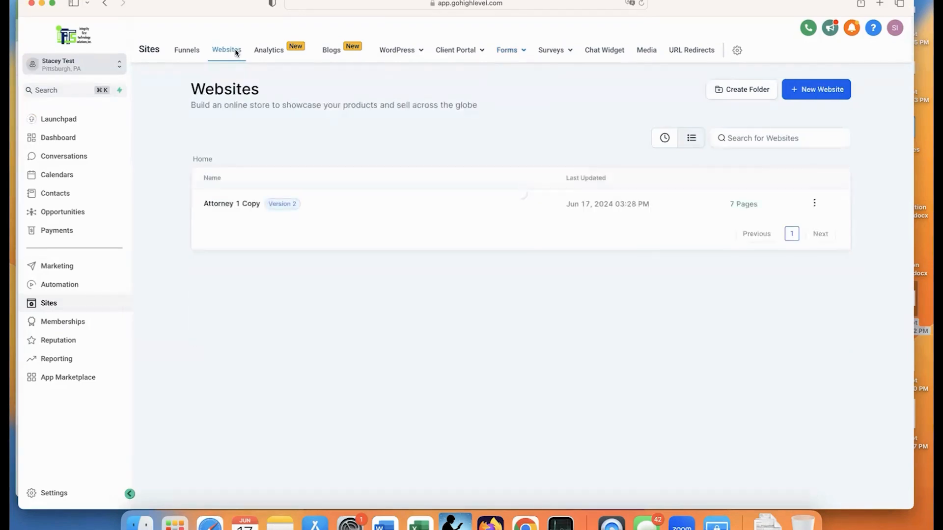
{"action": "left_click", "coordinate": [238, 210]}
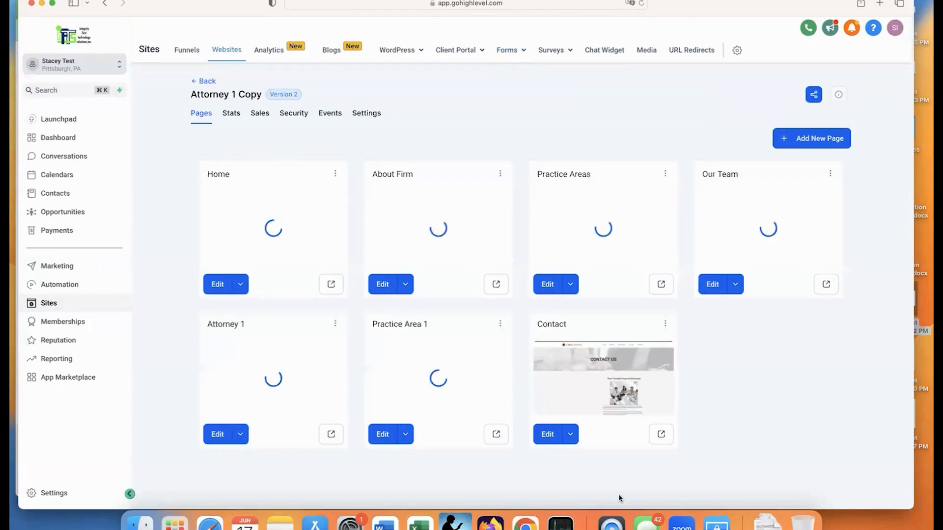
{"action": "left_click", "coordinate": [547, 435]}
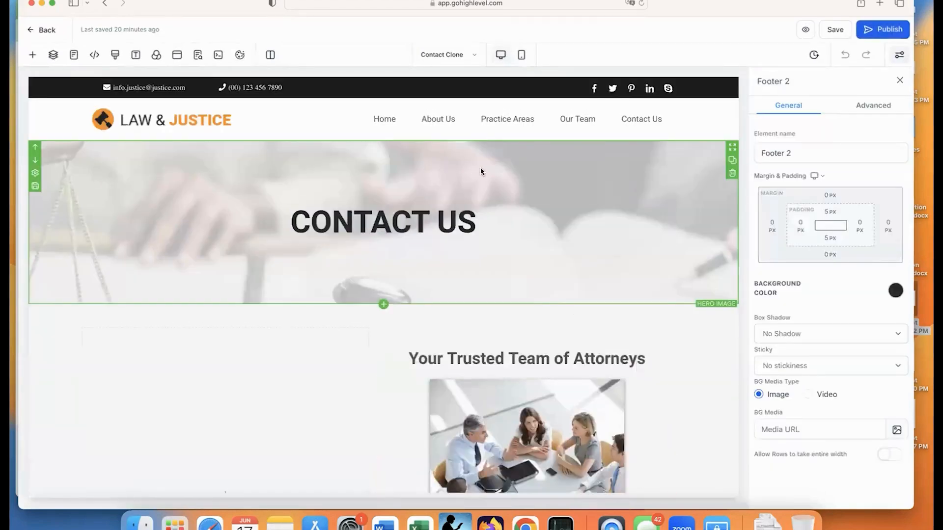
- Add a Form element to the empty column beside the attorneys' photo and assign Contact Form - Website to it
{"action": "scroll", "coordinate": [480, 169], "scroll_direction": "down", "scroll_amount": 5}
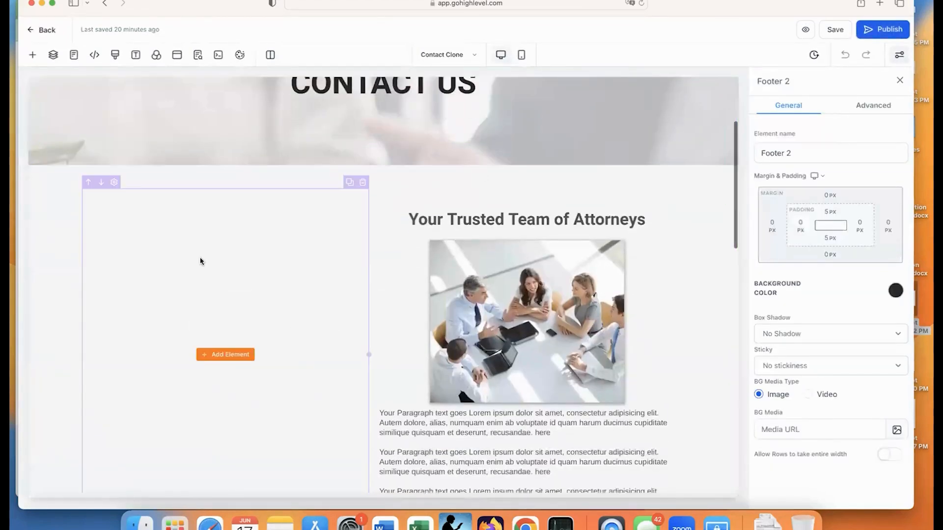
{"action": "left_click", "coordinate": [222, 355]}
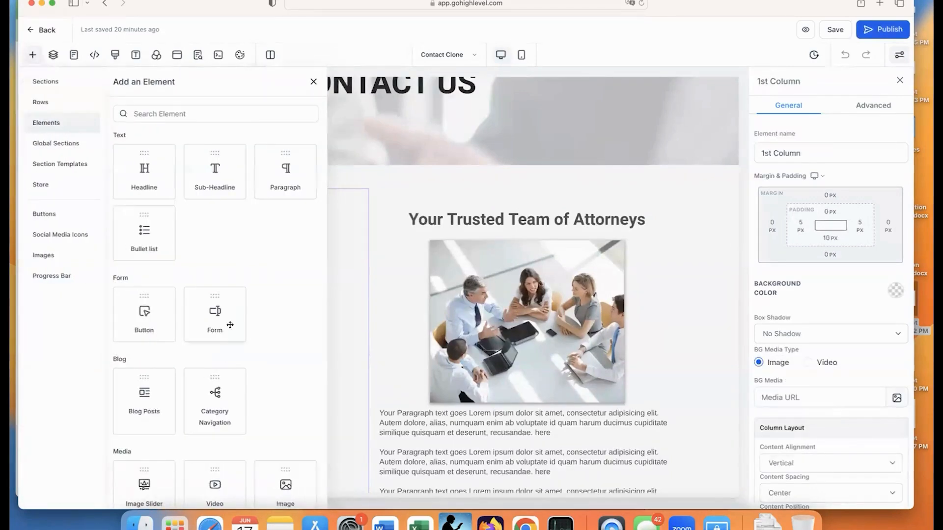
{"action": "left_click", "coordinate": [226, 319]}
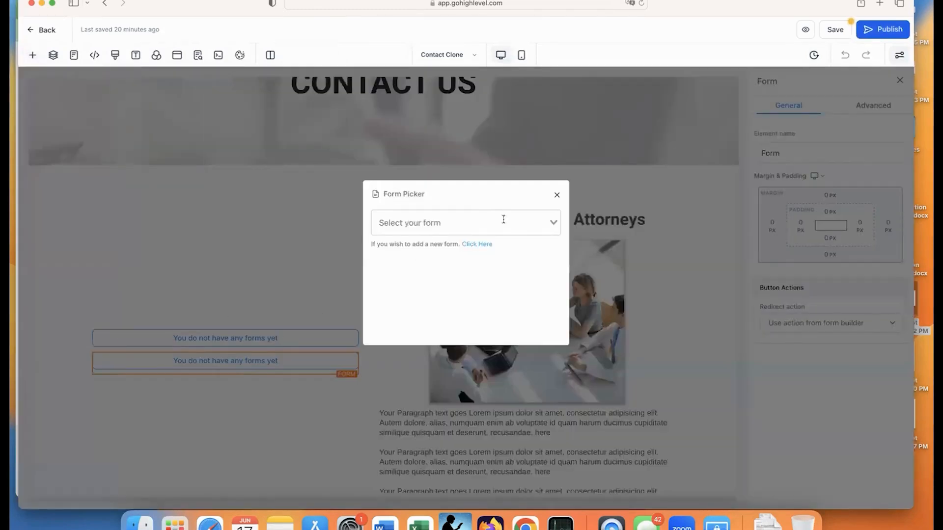
{"action": "left_click", "coordinate": [504, 220]}
{"action": "left_click", "coordinate": [458, 244]}
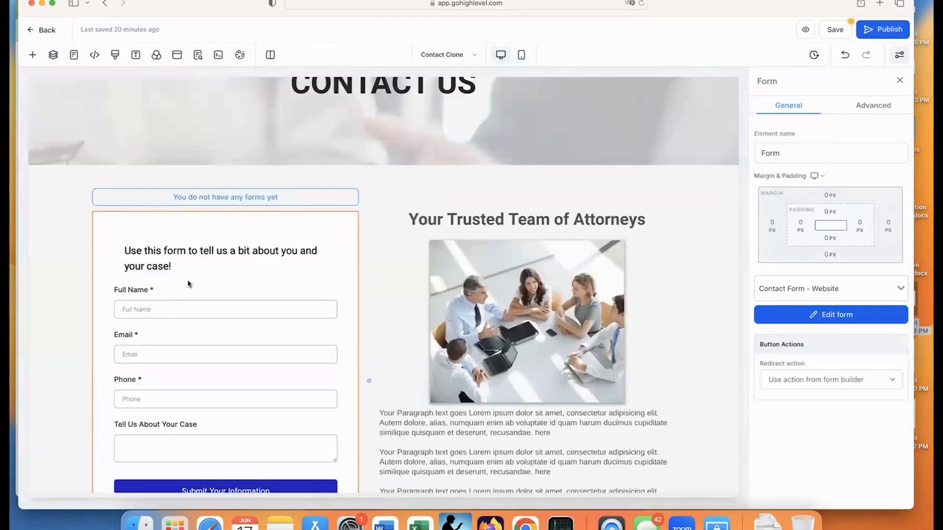
- Delete the extra empty form element above the contact form
{"action": "scroll", "coordinate": [186, 280], "scroll_direction": "down", "scroll_amount": 2}
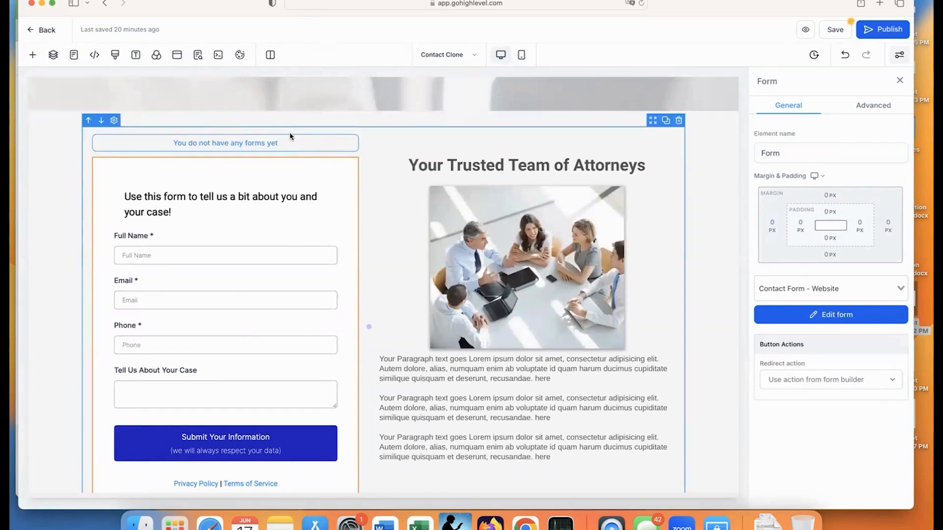
{"action": "left_click", "coordinate": [351, 131]}
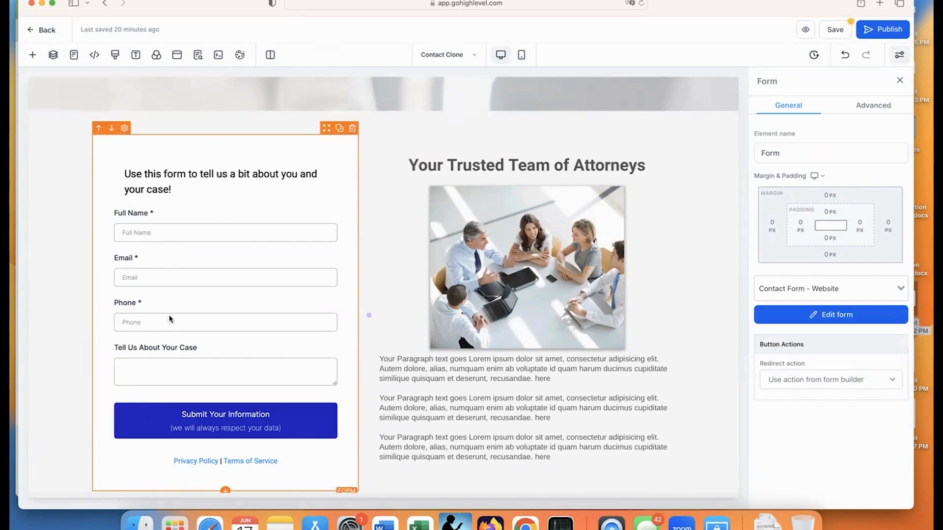
{"action": "scroll", "coordinate": [186, 362], "scroll_direction": "down", "scroll_amount": 2}
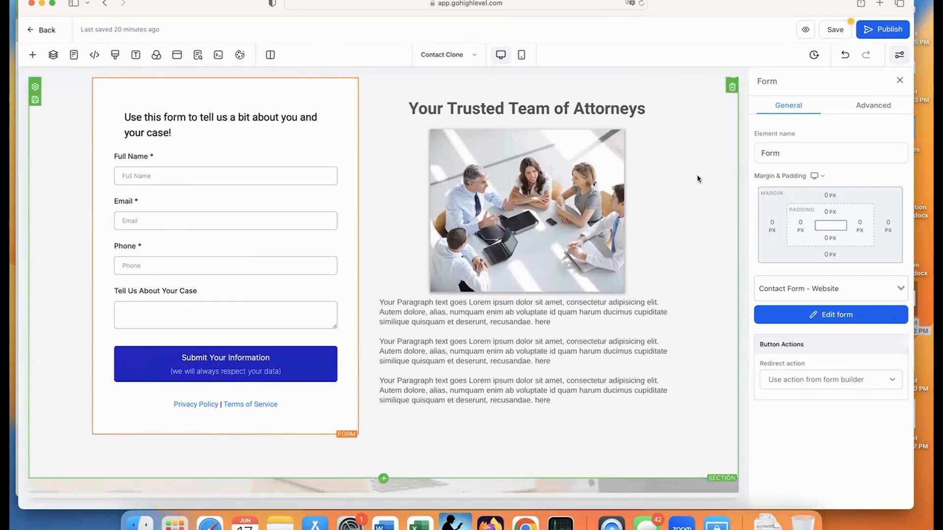
- Save the Contact page and dismiss the SEO metadata settings without changes
{"action": "left_click", "coordinate": [835, 30]}
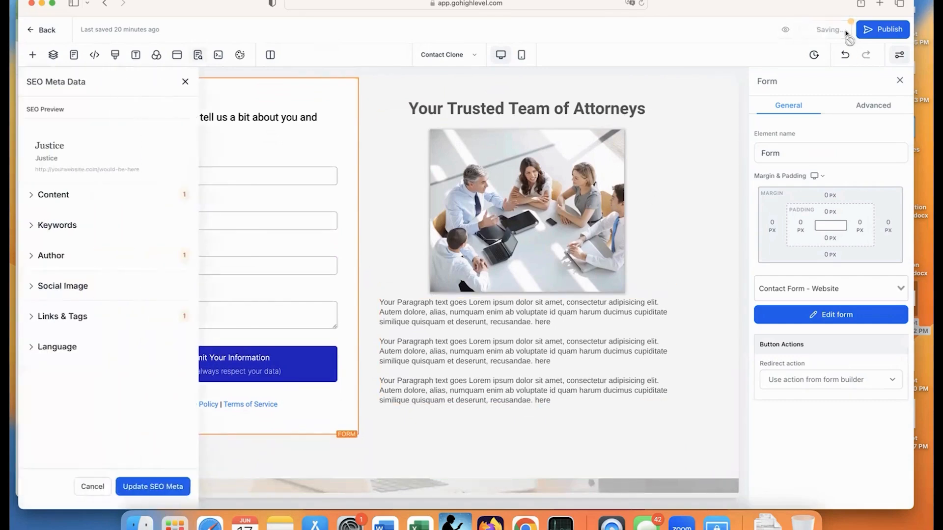
{"action": "left_click", "coordinate": [186, 82]}
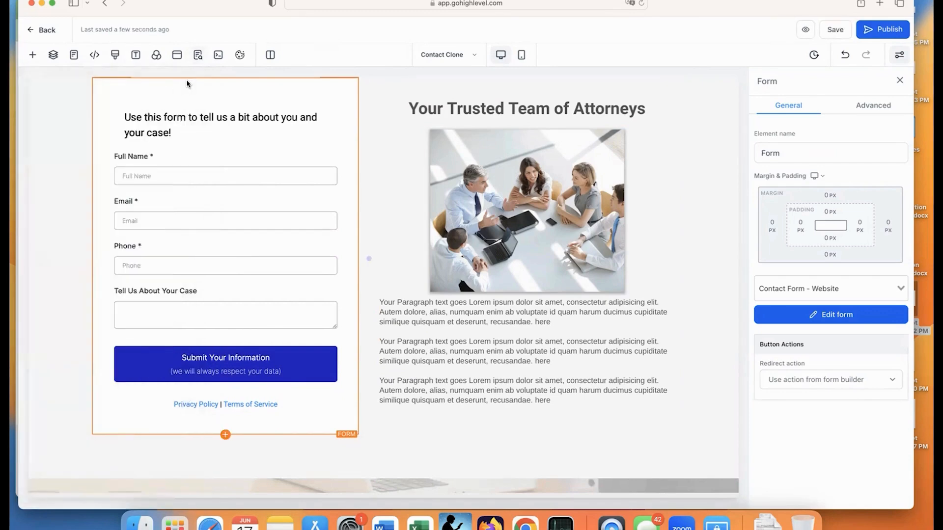
{"action": "left_click", "coordinate": [835, 30]}
- Leave the page editor and reopen Contact Form - Website in the form builder
{"action": "left_click", "coordinate": [49, 31]}
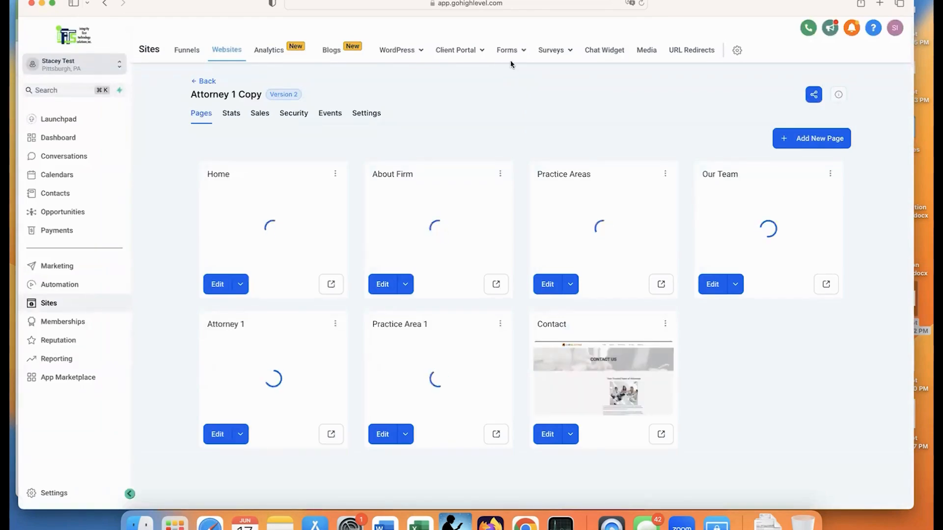
{"action": "mouse_move", "coordinate": [515, 57]}
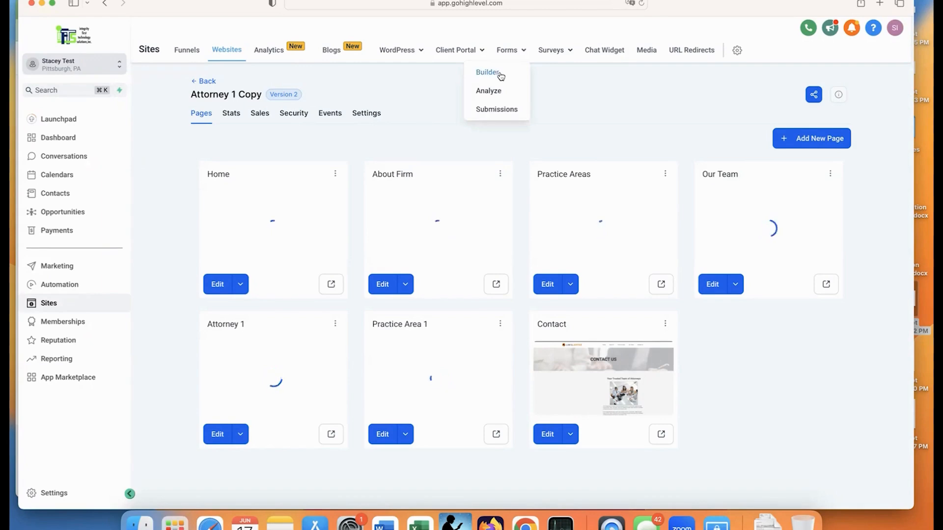
{"action": "left_click", "coordinate": [500, 74]}
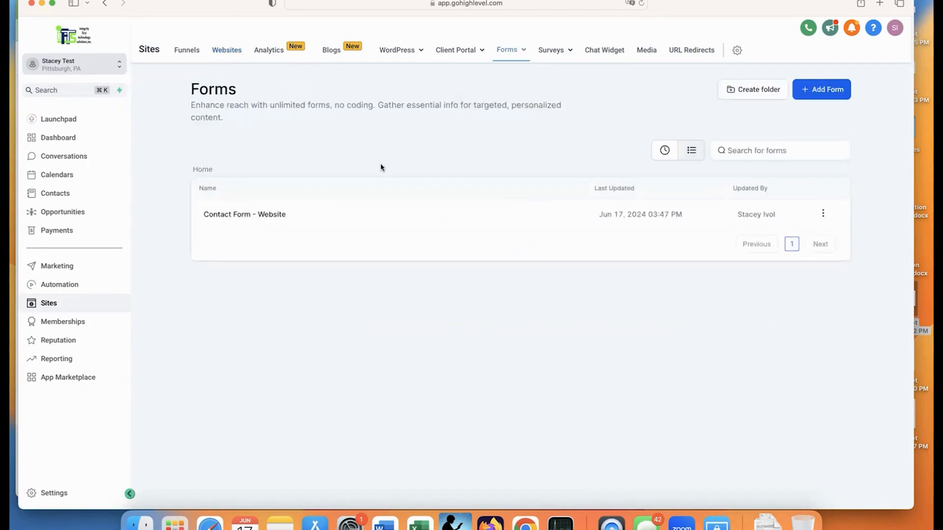
{"action": "left_click", "coordinate": [276, 215]}
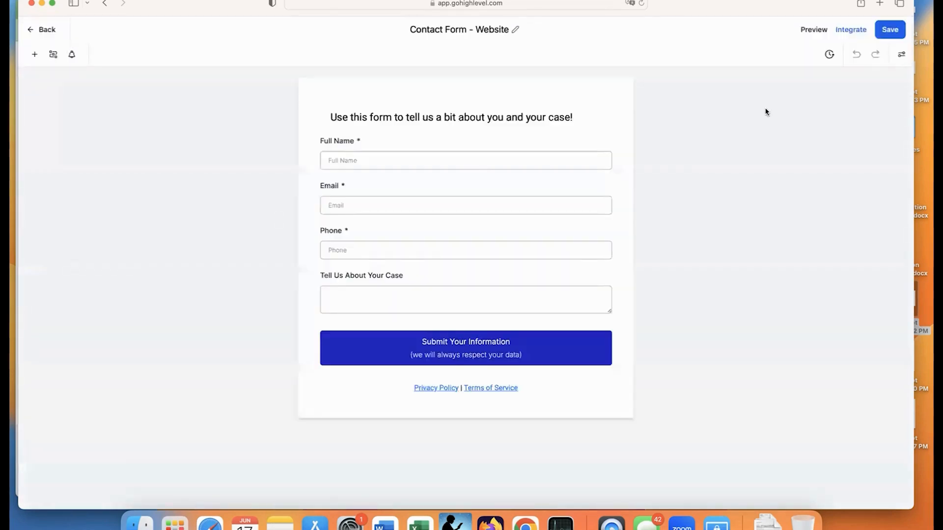
- Copy the form's embed code with the inline layout and paste it into a blank Word document
{"action": "left_click", "coordinate": [848, 33]}
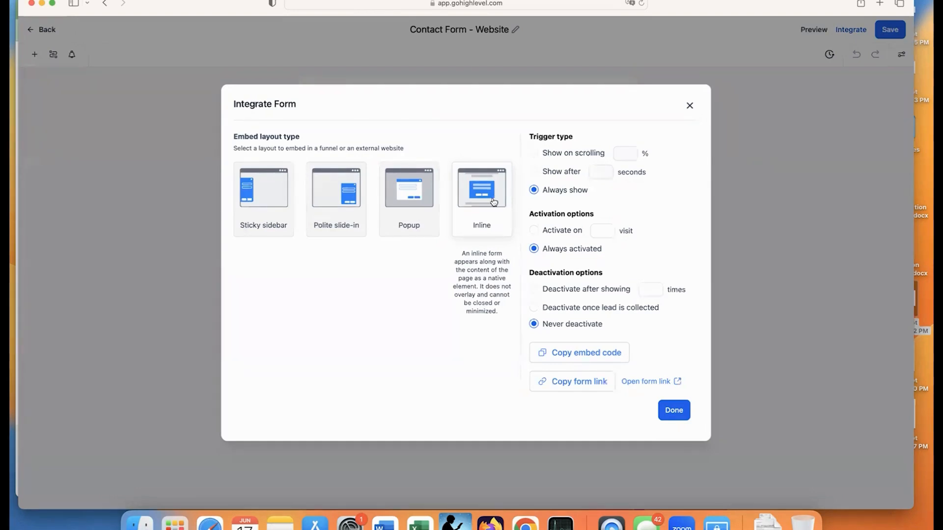
{"action": "left_click", "coordinate": [584, 357]}
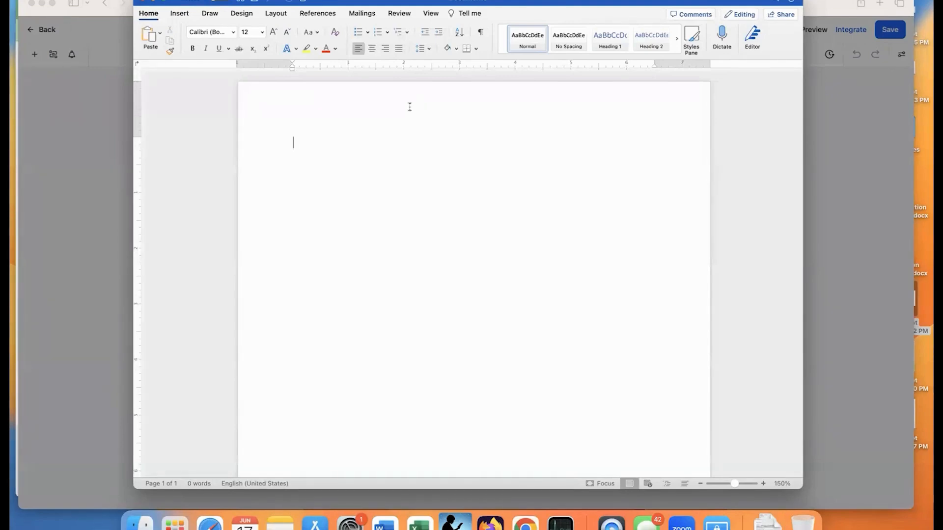
{"action": "key", "text": "super+v"}
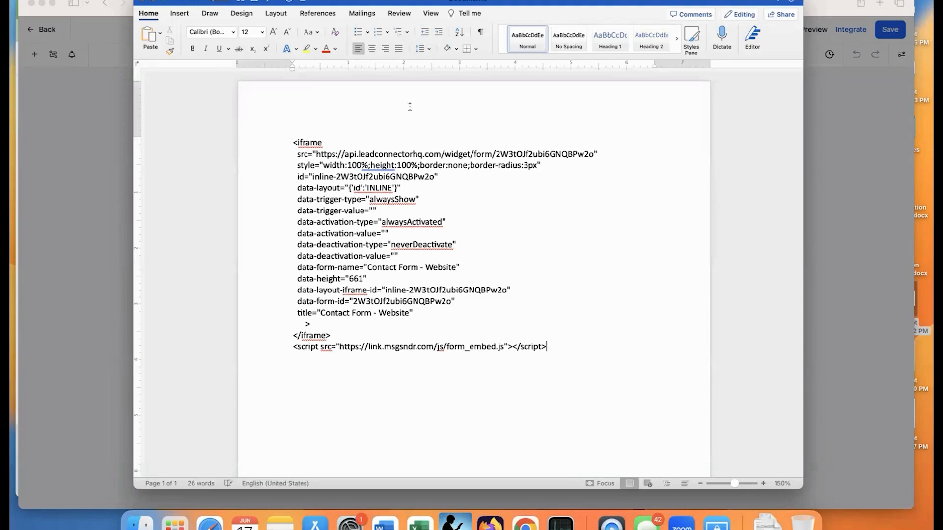